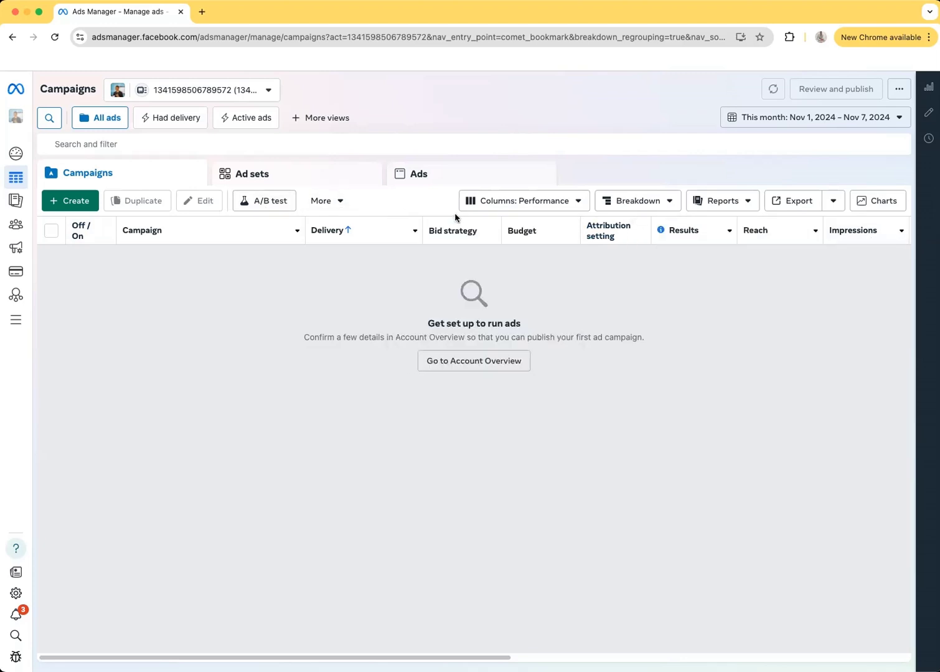
# Step: Try the Performance and clicks column preset and the Engagement column preset on the campaigns table
pyautogui.click(526, 202)
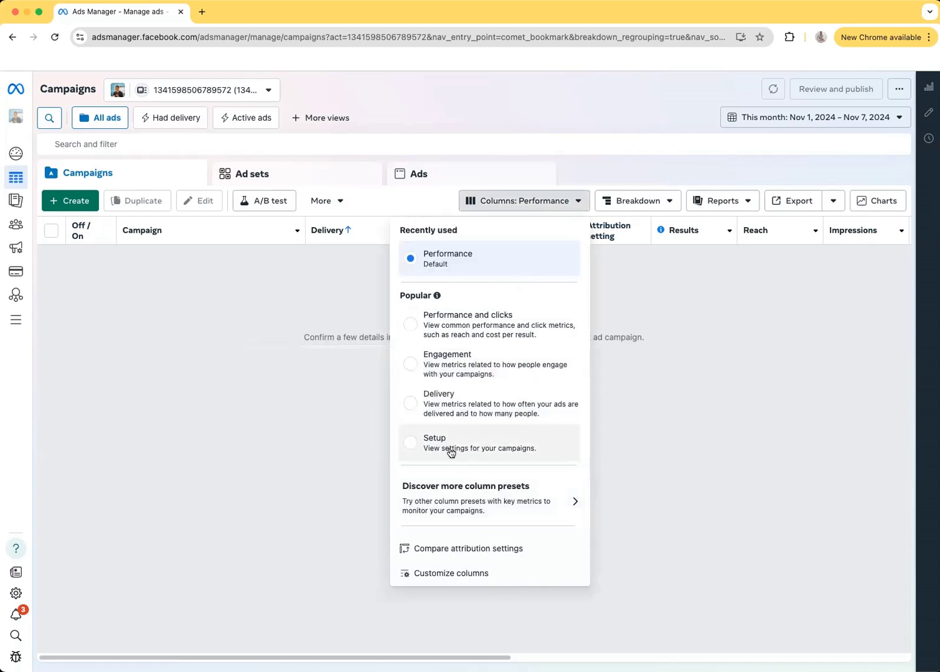
pyautogui.click(423, 329)
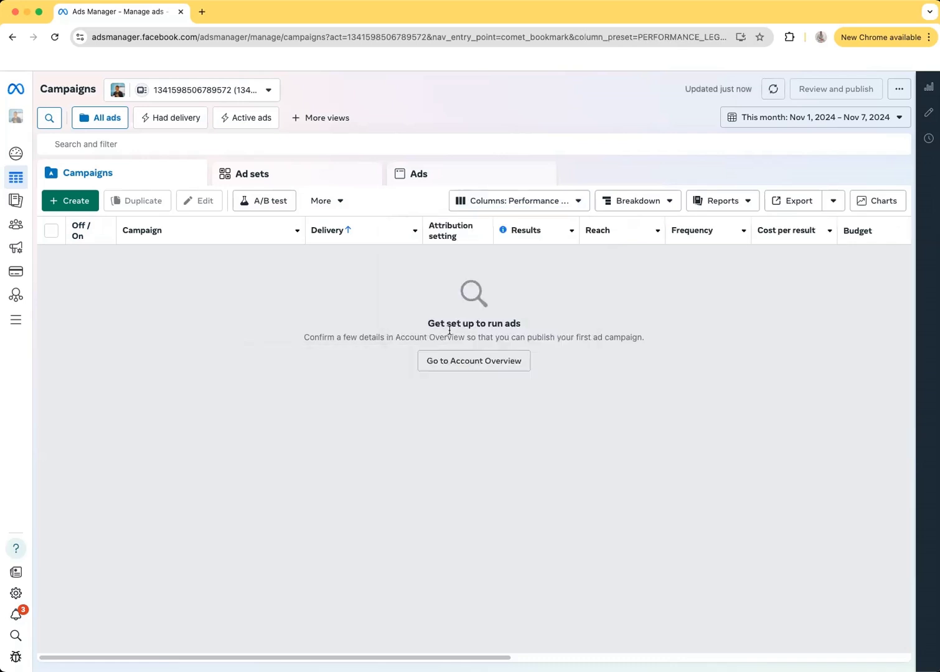
pyautogui.click(516, 201)
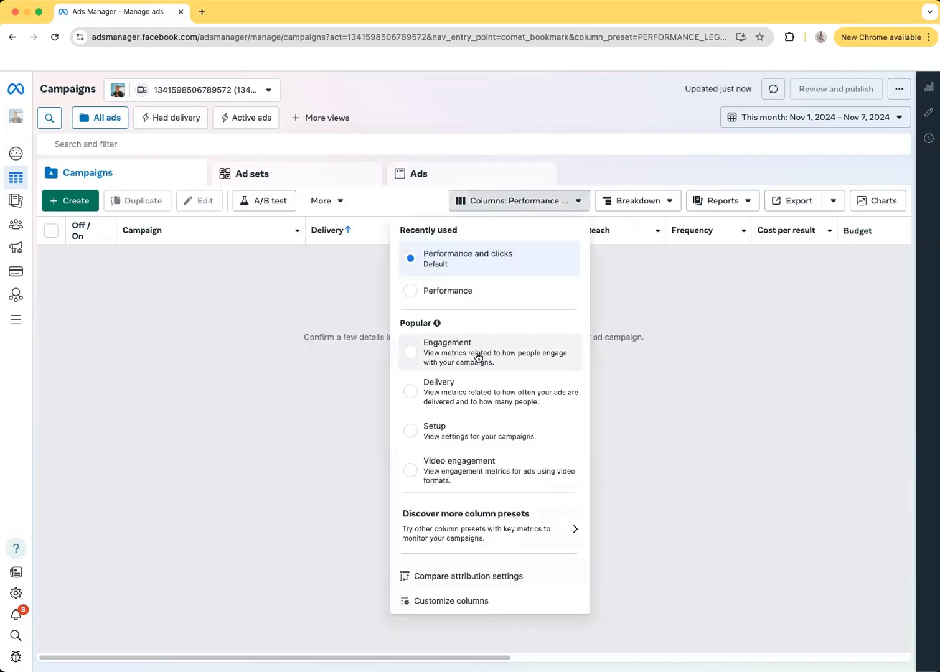
pyautogui.click(459, 367)
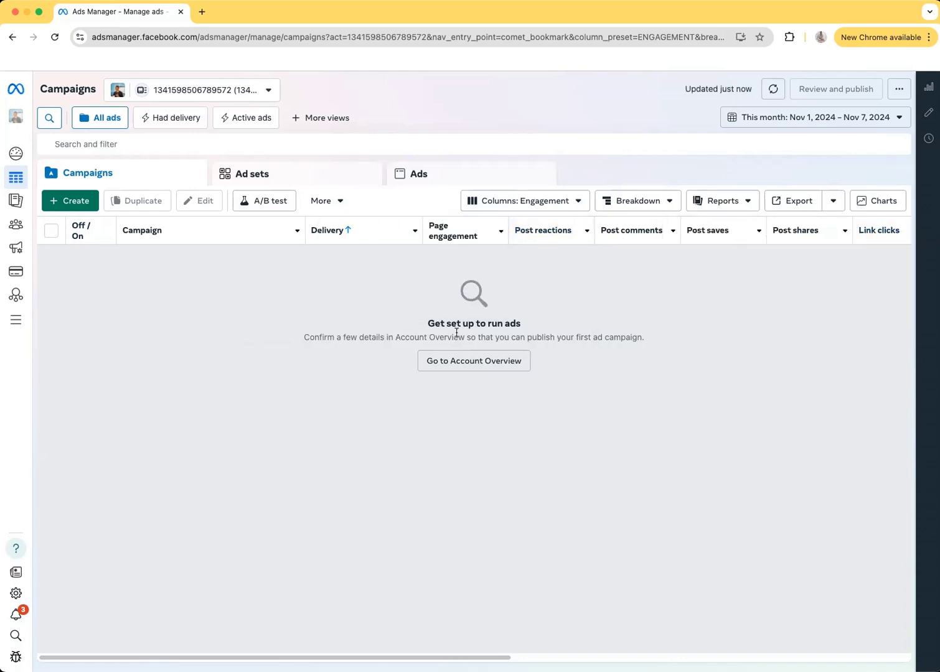
# Step: Apply the Performance column preset to the campaigns table from the additional performance presets
pyautogui.click(542, 207)
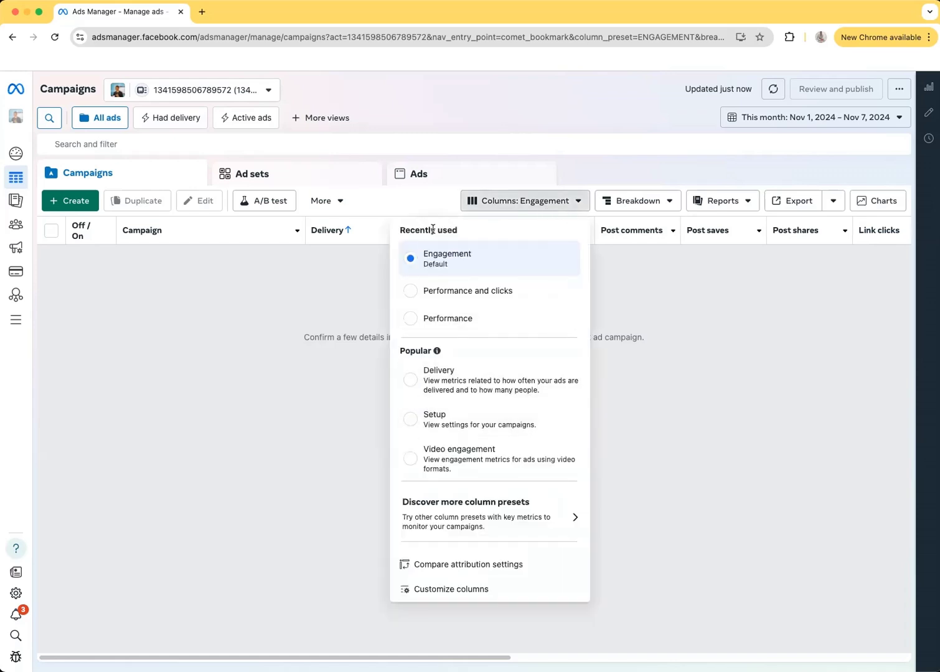
pyautogui.click(534, 511)
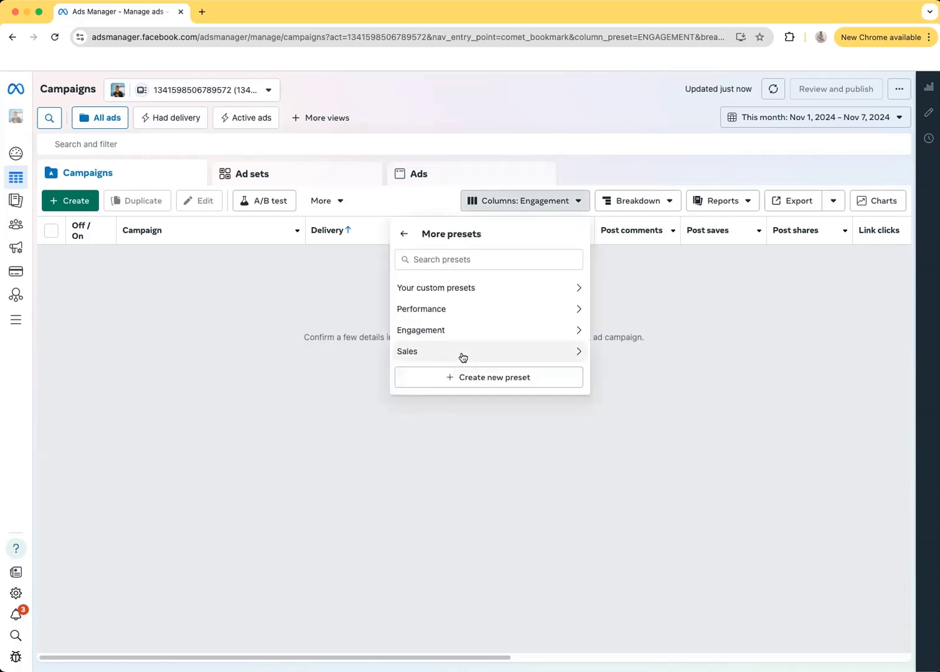
pyautogui.click(441, 313)
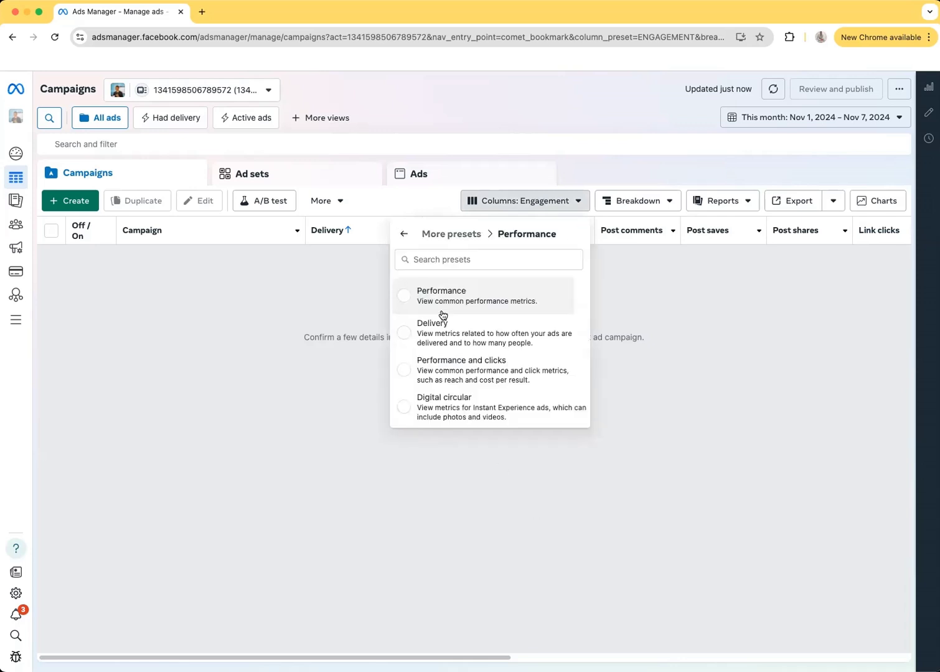
pyautogui.click(463, 302)
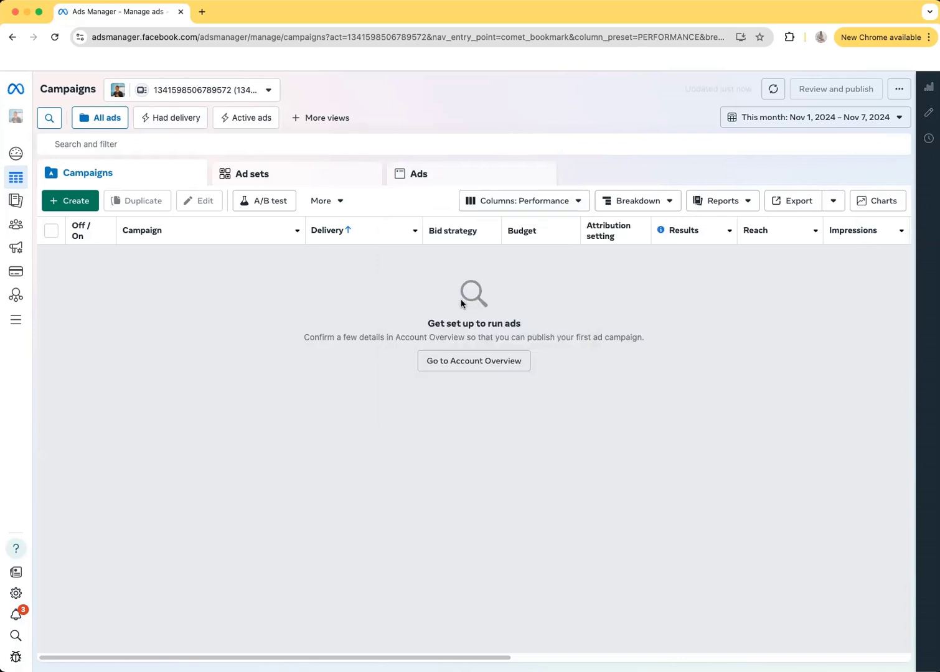
# Step: Examine the performance, cost and engagement metrics available for customizing the table columns, without applying any changes
pyautogui.click(556, 202)
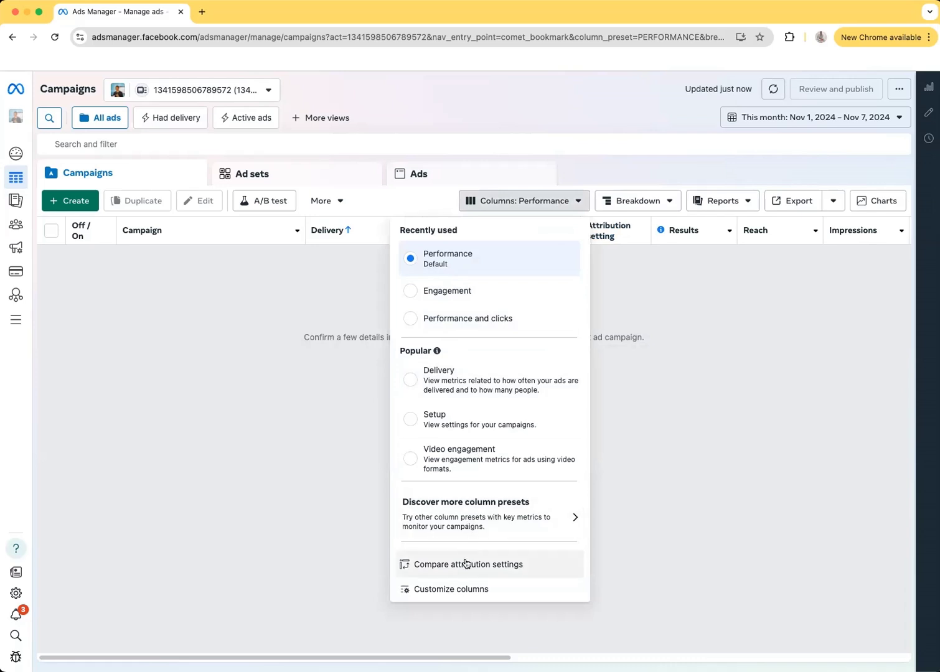
pyautogui.click(464, 588)
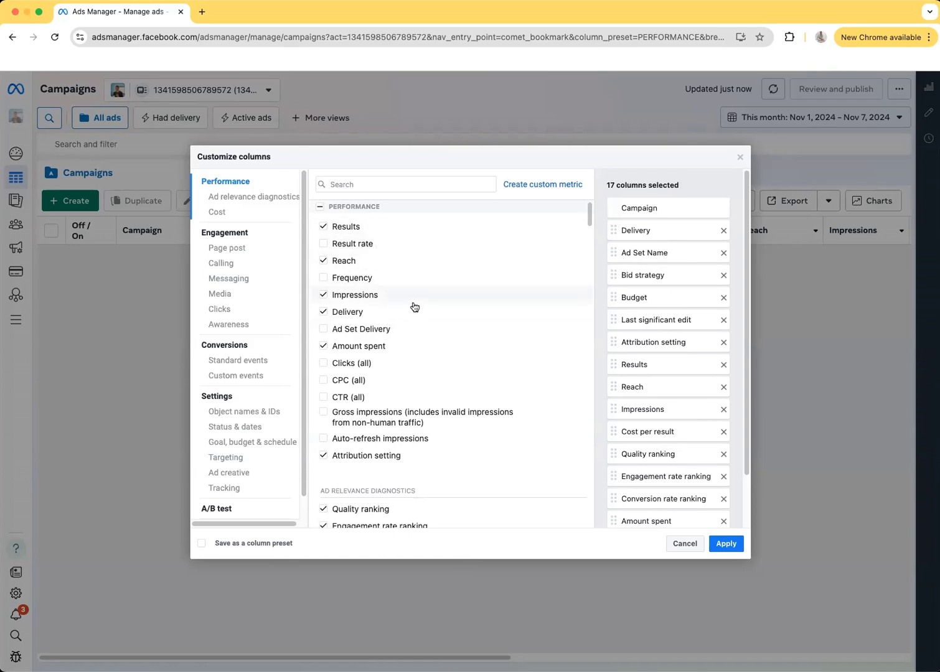
pyautogui.scroll(-3, 414, 292)
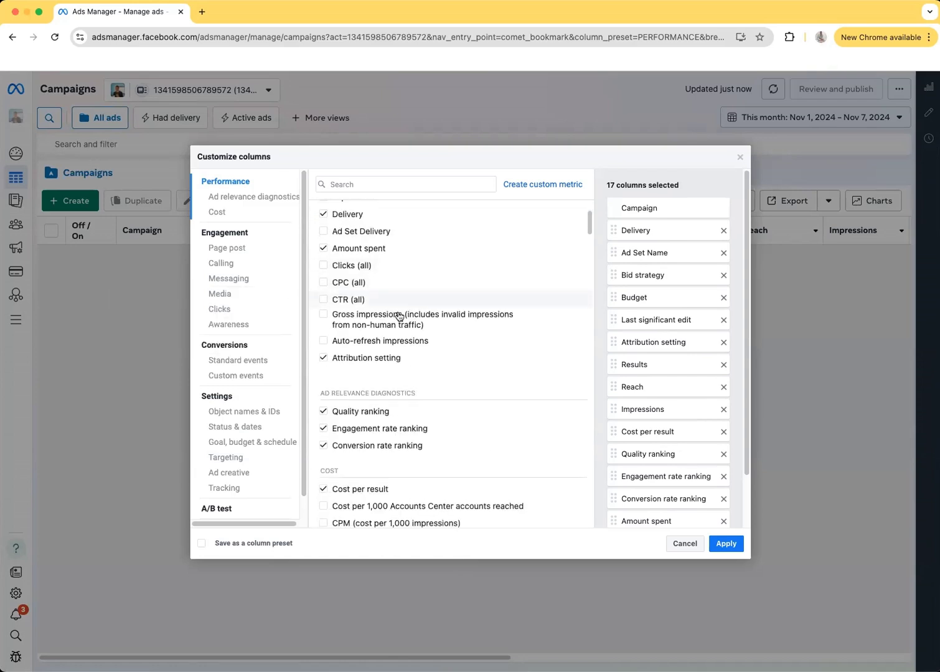
pyautogui.scroll(-1, 418, 337)
pyautogui.scroll(-5, 419, 339)
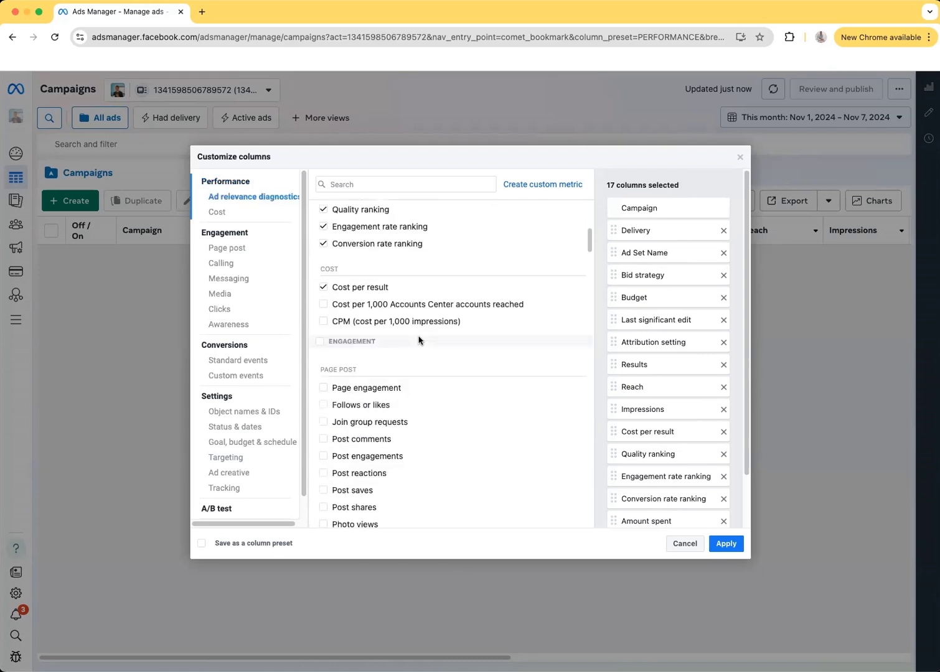
pyautogui.scroll(-4, 411, 331)
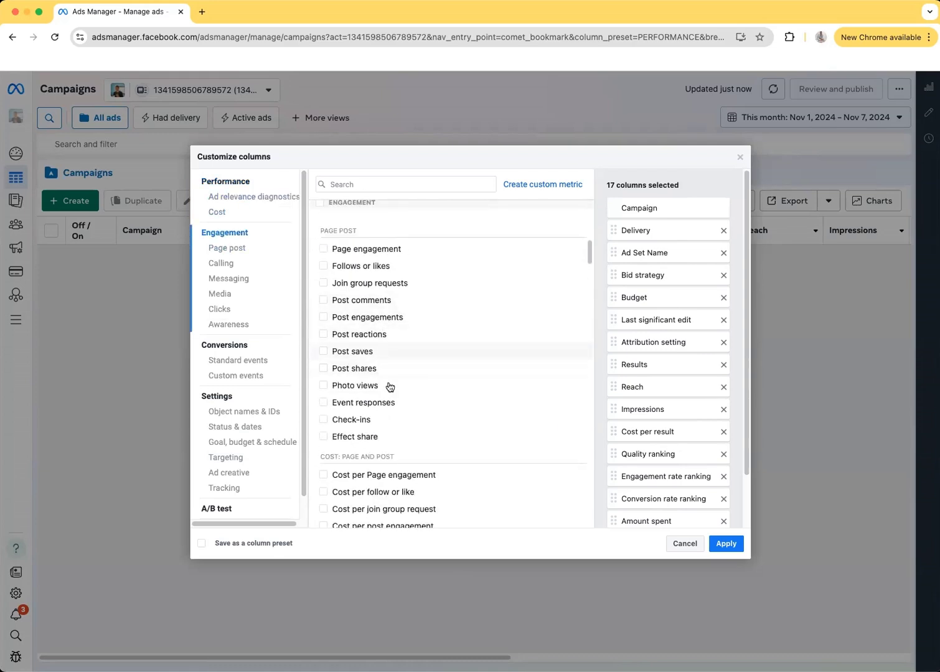
pyautogui.scroll(-1, 399, 439)
pyautogui.scroll(-2, 405, 440)
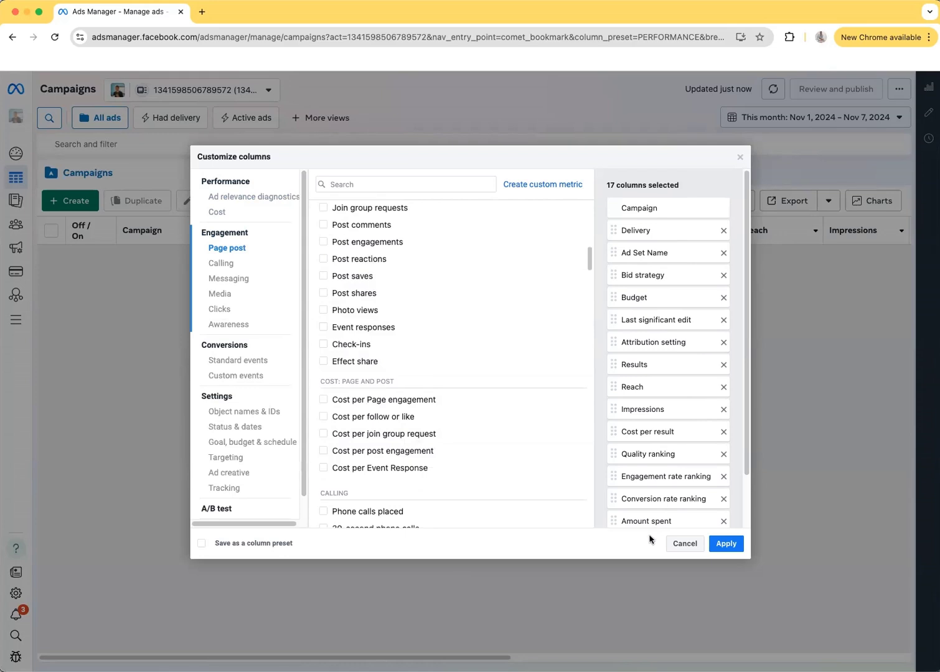
pyautogui.click(684, 543)
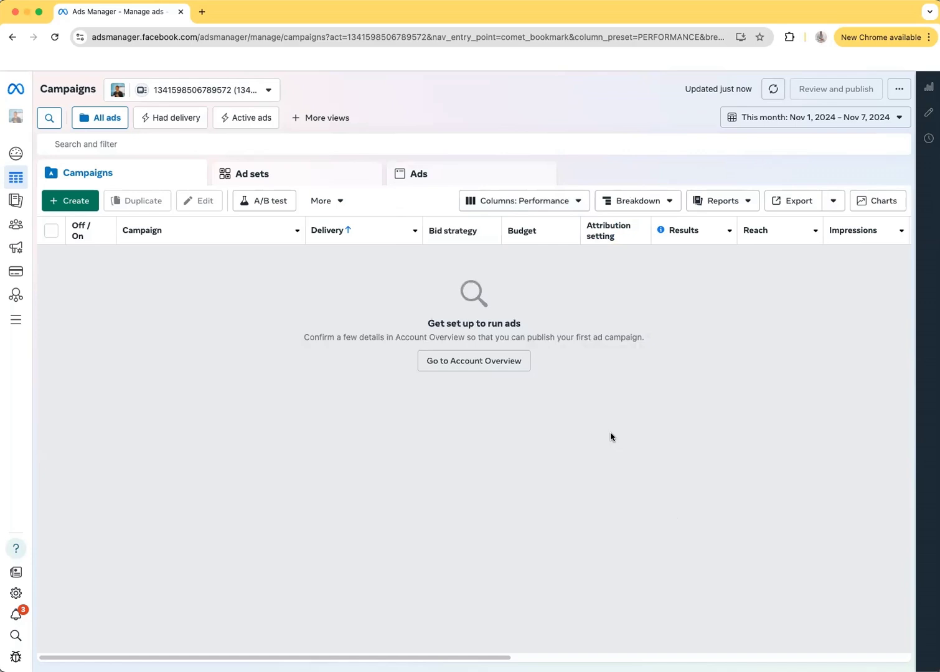
# Step: Create a new campaign with the Auction buying type, the Sales objective and the manual sales campaign setup
pyautogui.click(69, 207)
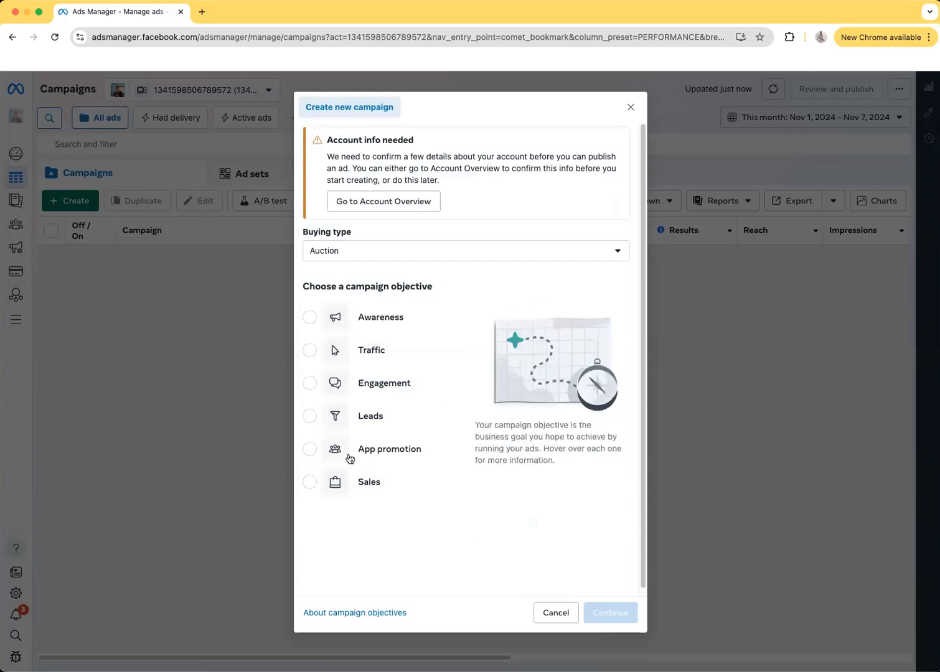
pyautogui.click(343, 256)
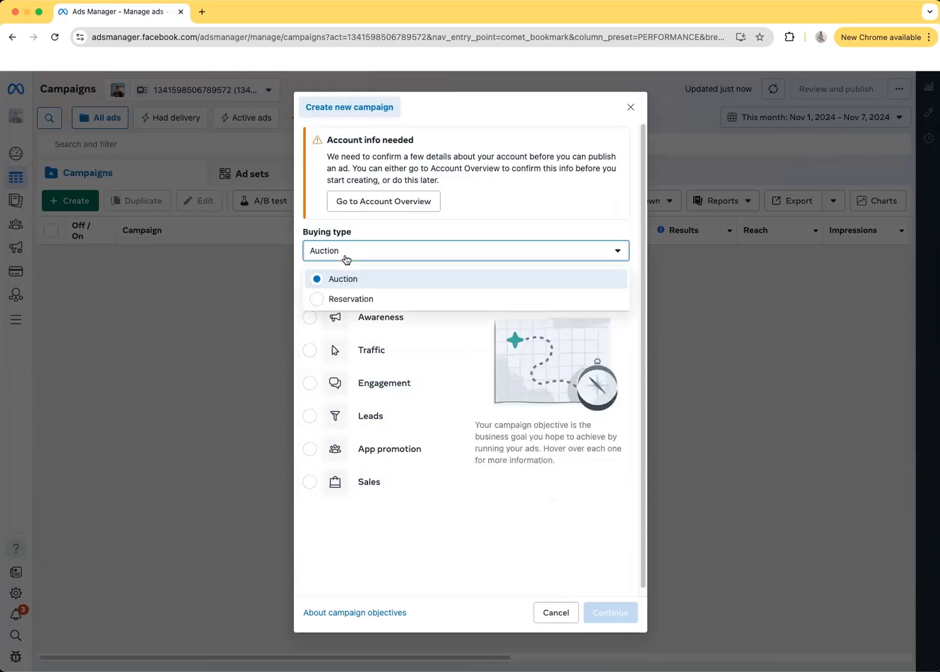
pyautogui.click(406, 231)
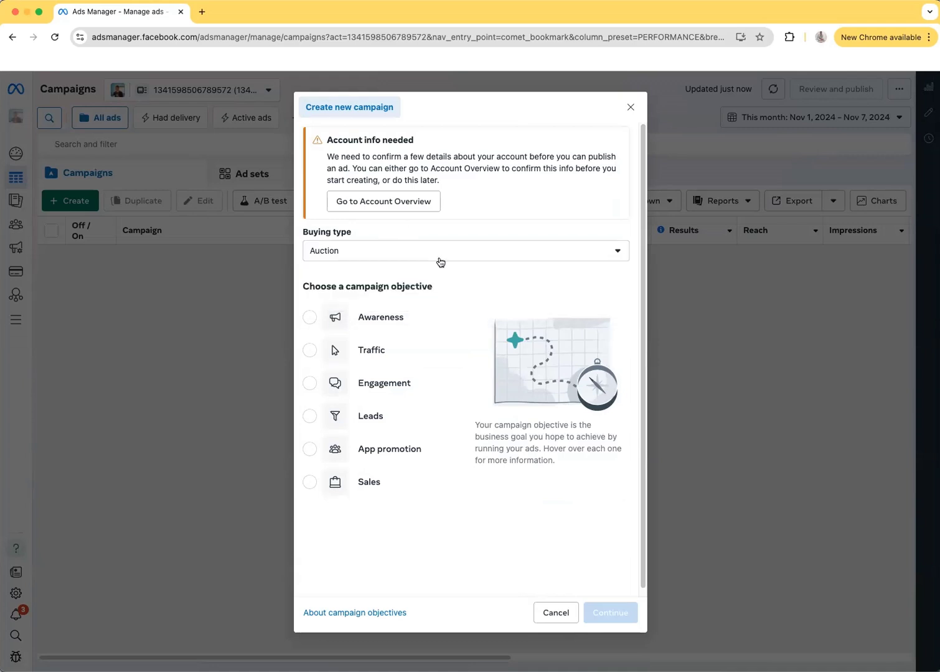
pyautogui.moveTo(428, 311)
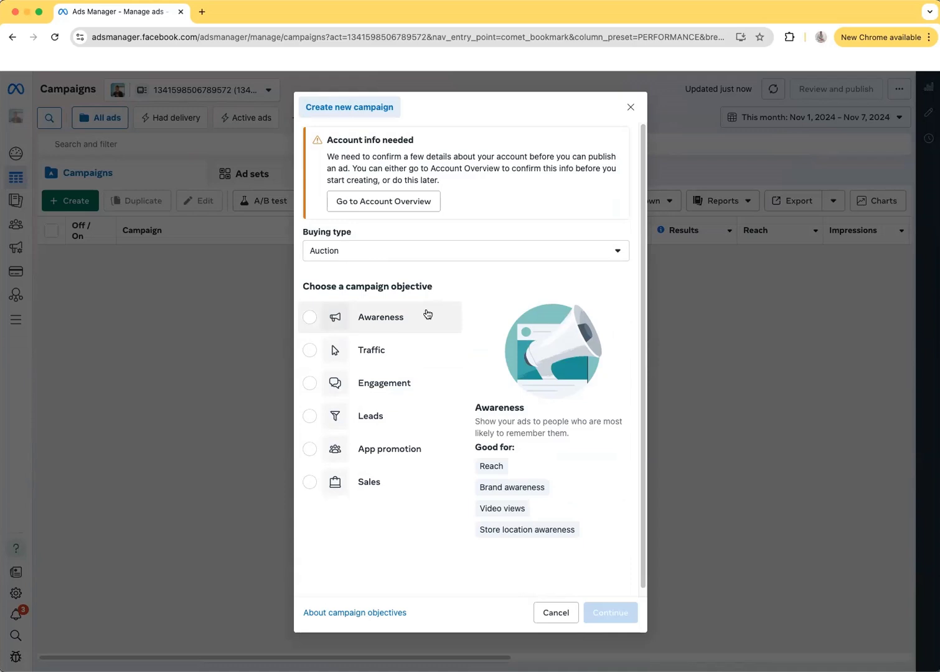
pyautogui.moveTo(378, 363)
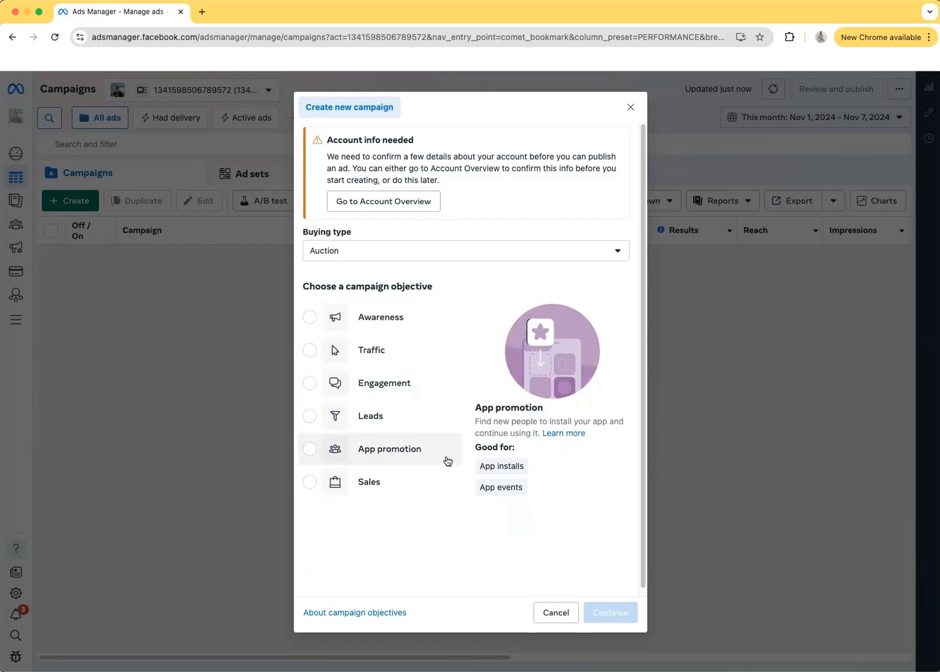
pyautogui.click(304, 482)
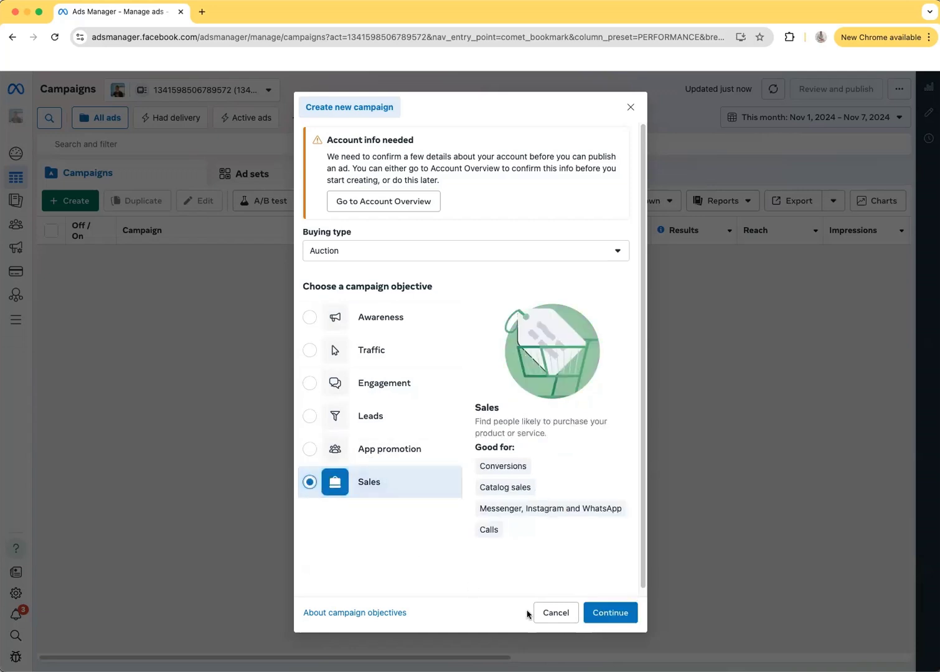
pyautogui.click(602, 614)
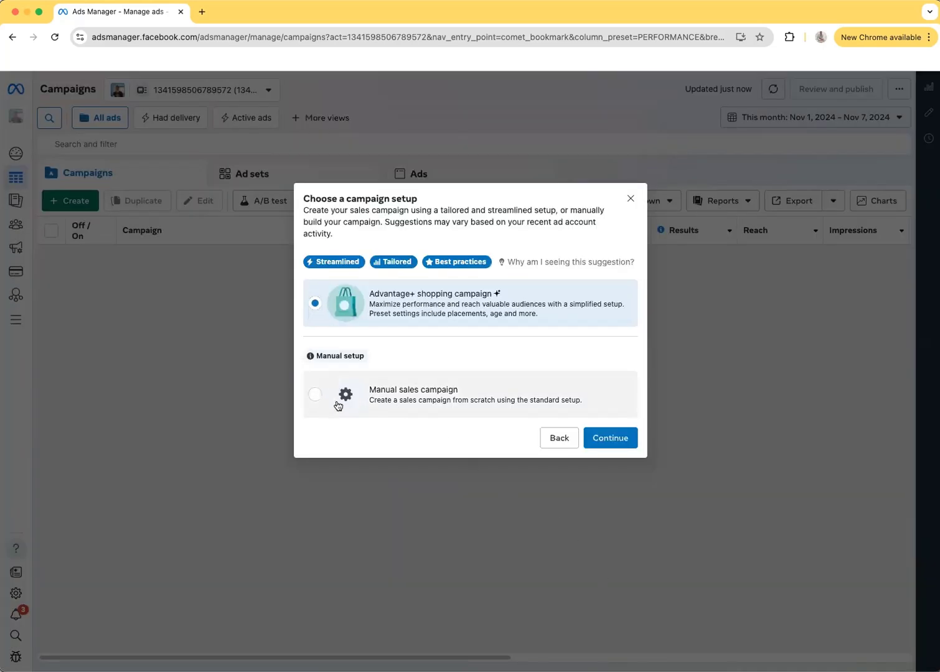
pyautogui.click(315, 394)
pyautogui.click(620, 442)
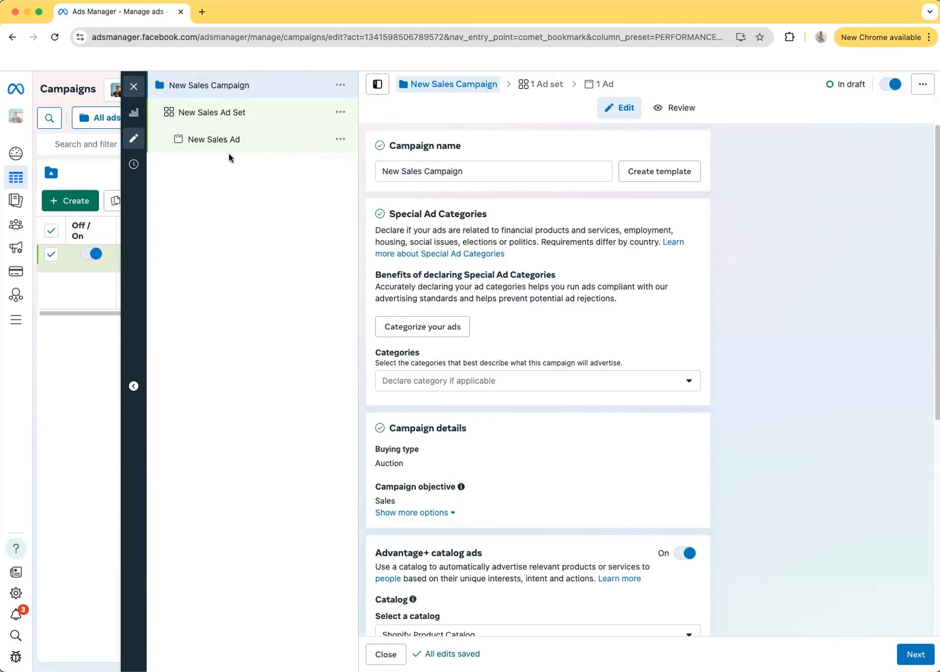
# Step: Rename the campaign as "L1| Selling stuff| Sales"
pyautogui.click(485, 173)
pyautogui.press('BackSpace')
pyautogui.press('BackSpace')
pyautogui.press('BackSpace')
pyautogui.press('BackSpace')
pyautogui.press('BackSpace')
pyautogui.press('BackSpace')
pyautogui.press('BackSpace')
pyautogui.press('BackSpace')
pyautogui.press('BackSpace')
pyautogui.press('BackSpace')
pyautogui.press('BackSpace')
pyautogui.press('BackSpace')
pyautogui.press('BackSpace')
pyautogui.press('BackSpace')
pyautogui.press('BackSpace')
pyautogui.press('BackSpace')
pyautogui.press('BackSpace')
pyautogui.press('BackSpace')
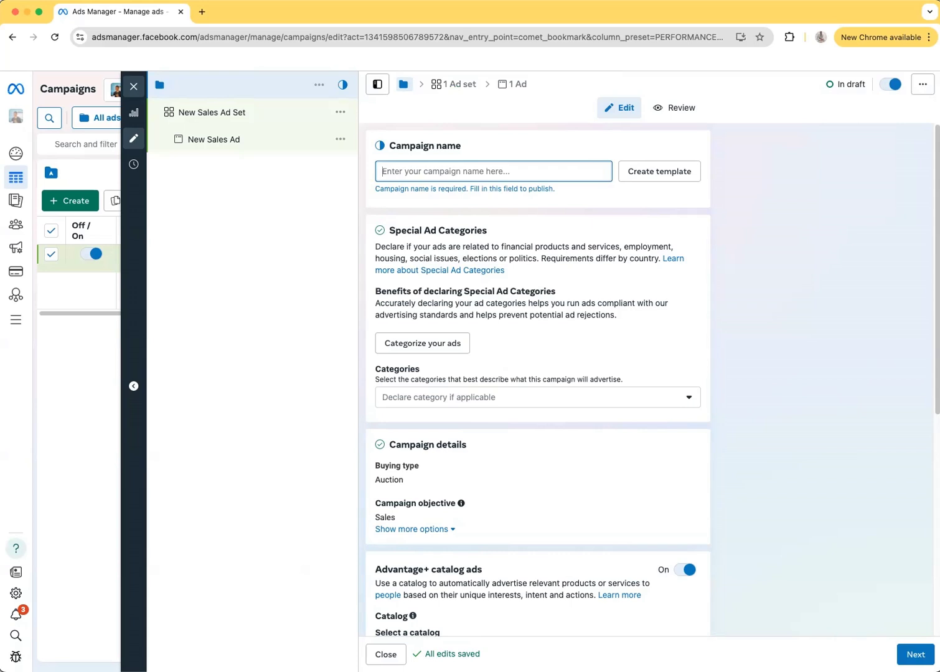
pyautogui.write('L')
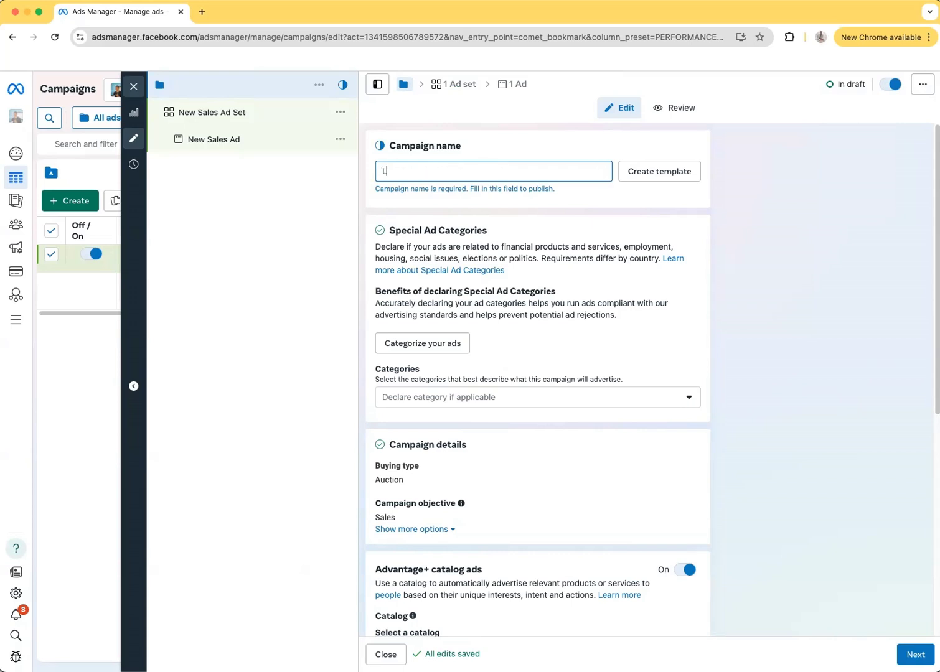
pyautogui.write('1| ')
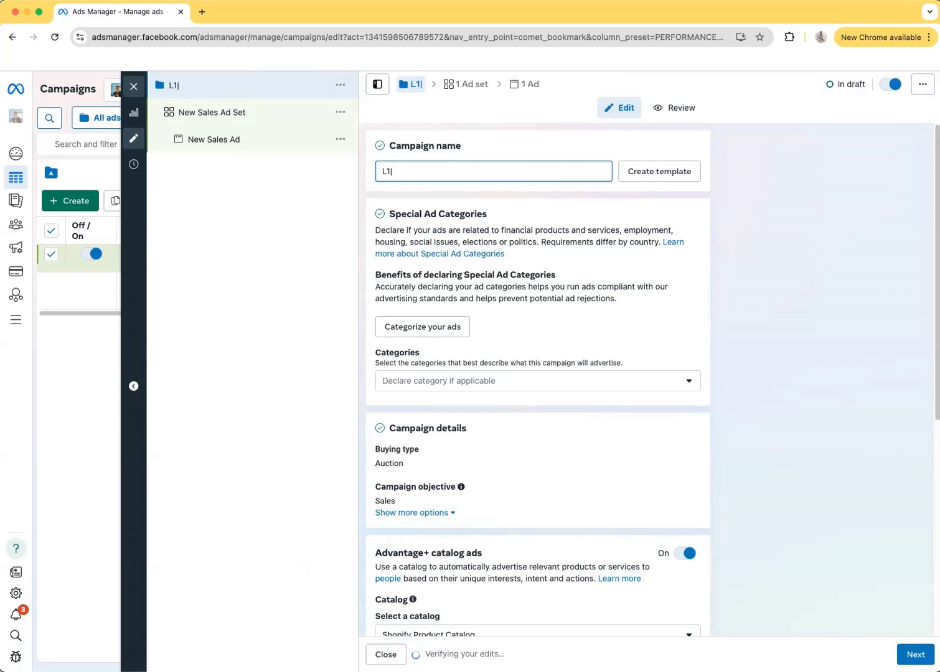
pyautogui.write('Selling stuff')
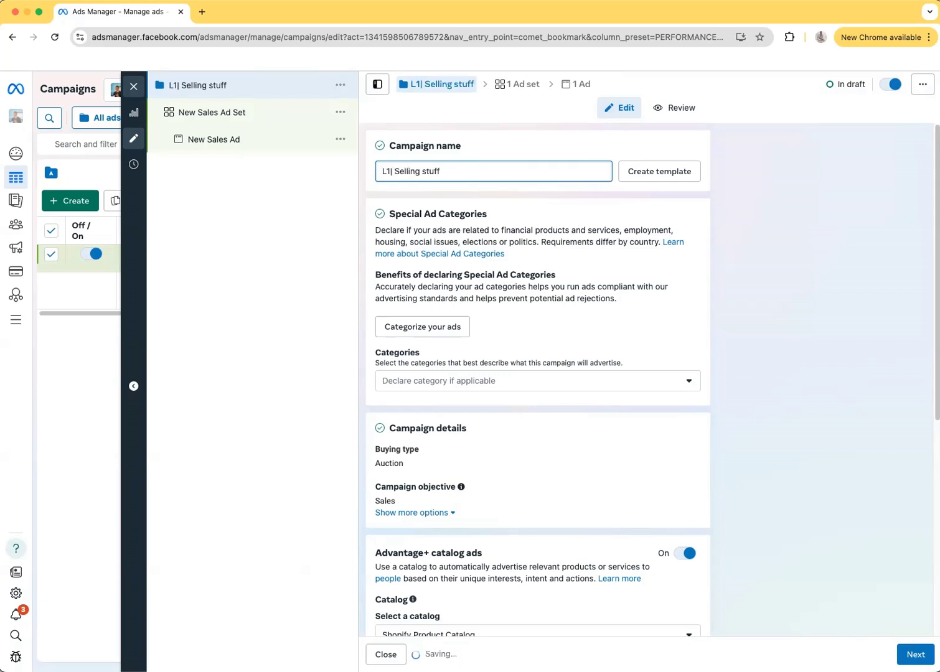
pyautogui.write('| Sales')
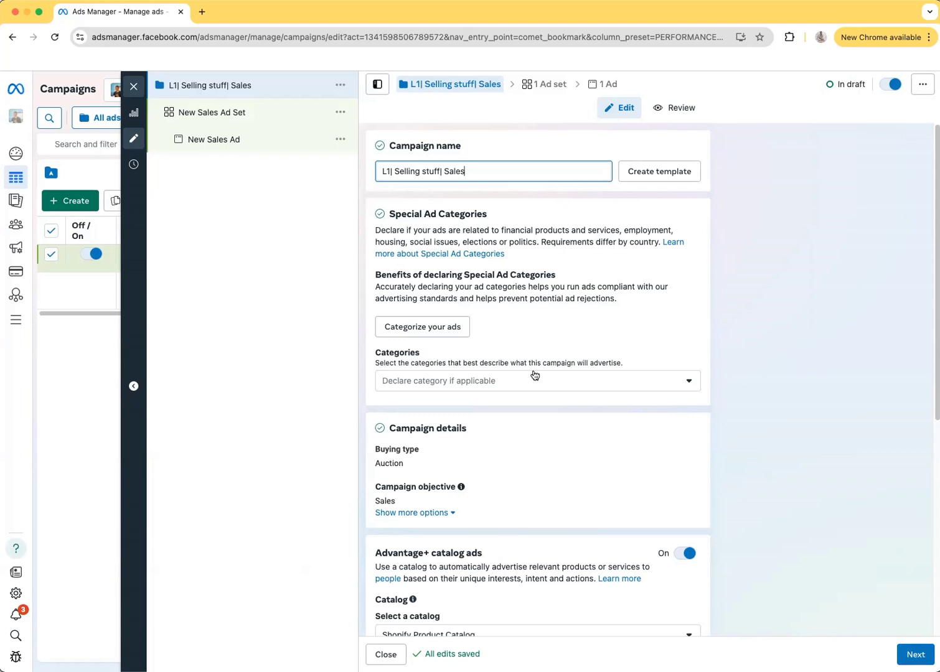
# Step: Examine the special ad categories that can be declared for the campaign, without selecting any
pyautogui.scroll(-1, 534, 375)
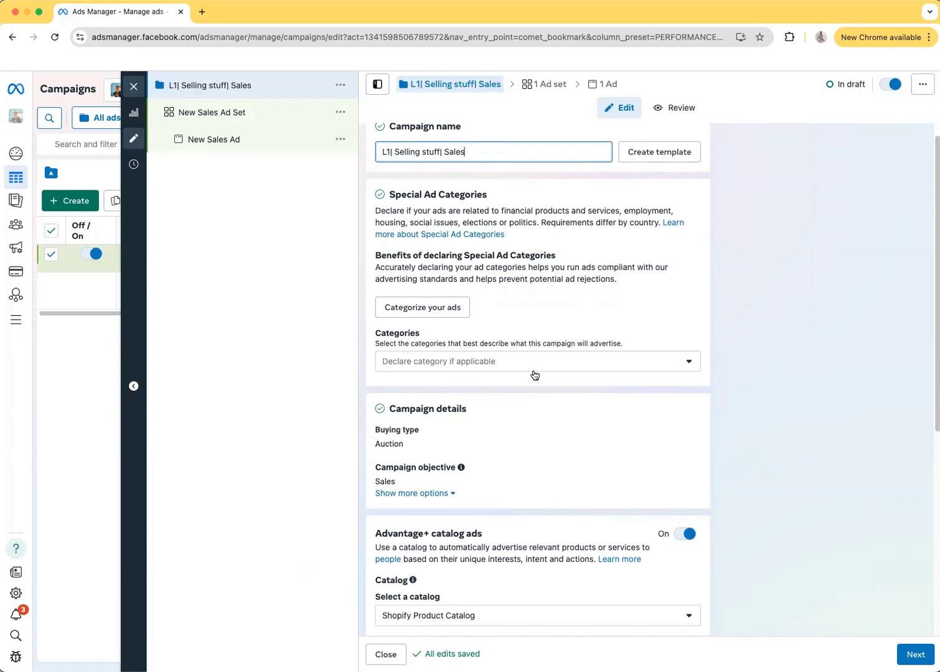
pyautogui.scroll(-1, 534, 374)
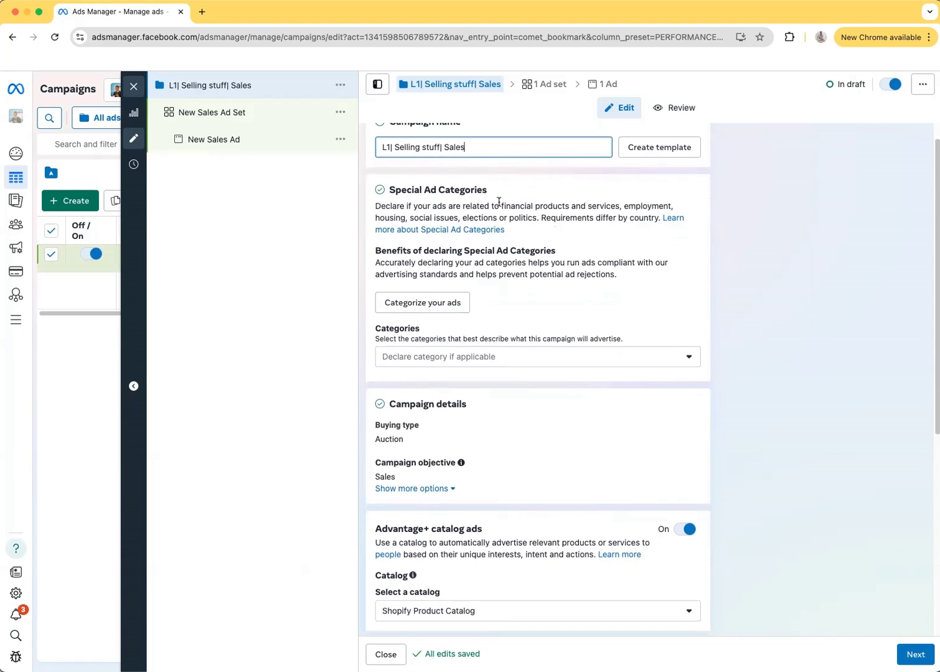
pyautogui.scroll(-1, 509, 217)
pyautogui.scroll(-2, 506, 243)
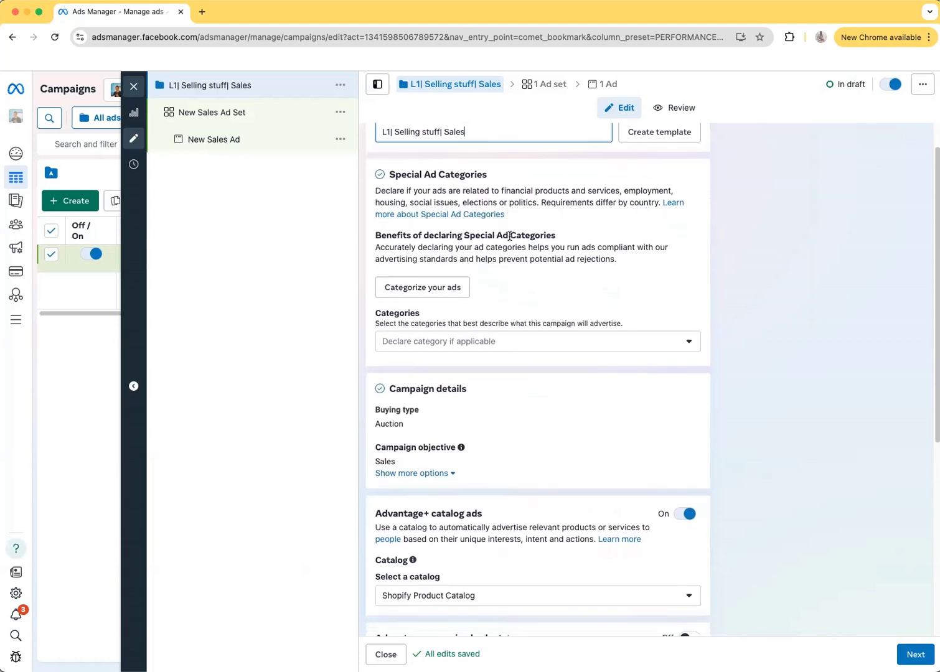
pyautogui.click(417, 339)
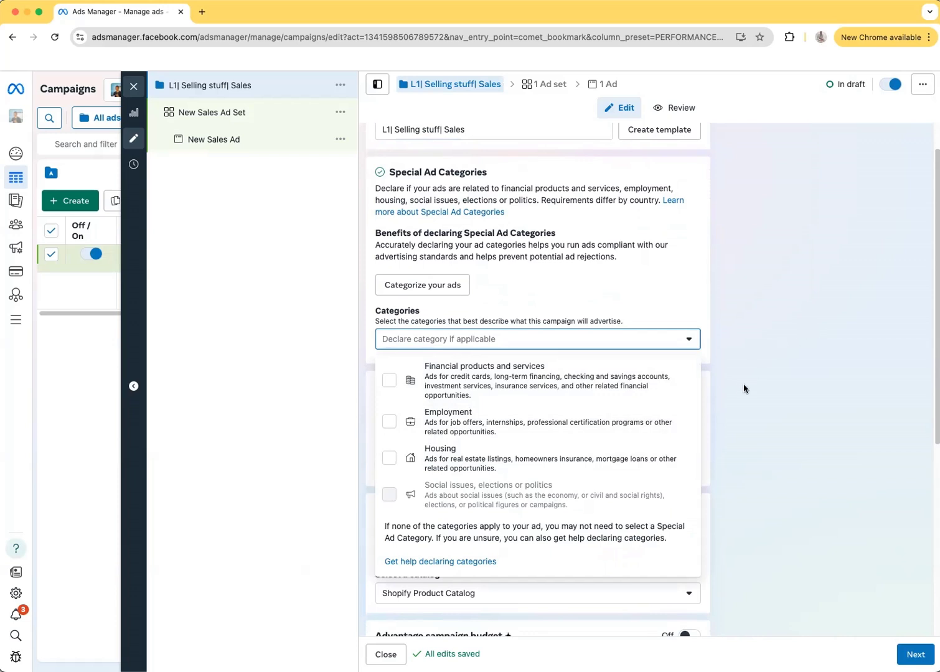
pyautogui.click(759, 387)
pyautogui.scroll(-1, 562, 315)
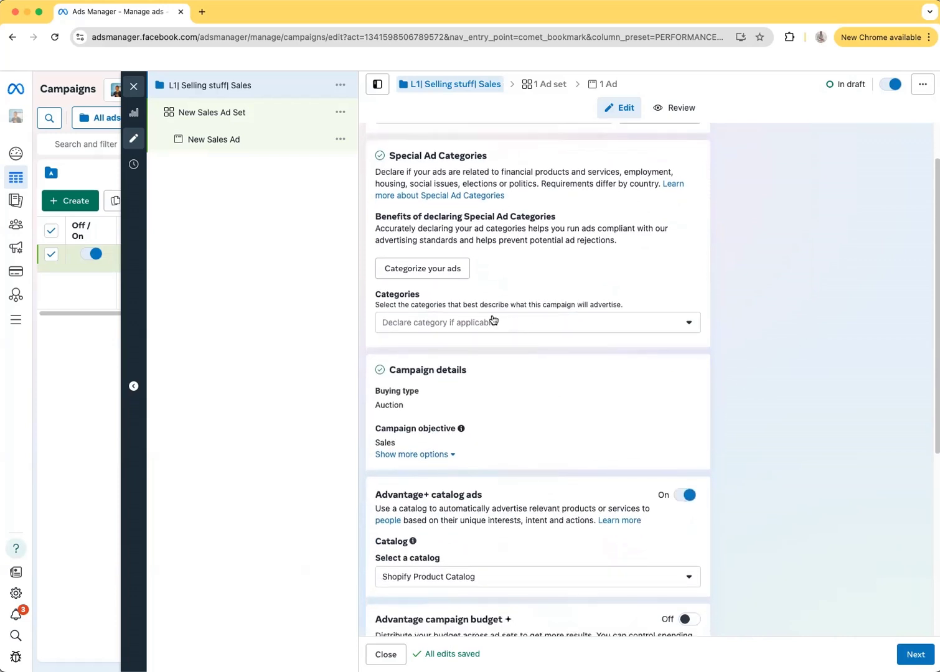
pyautogui.click(461, 322)
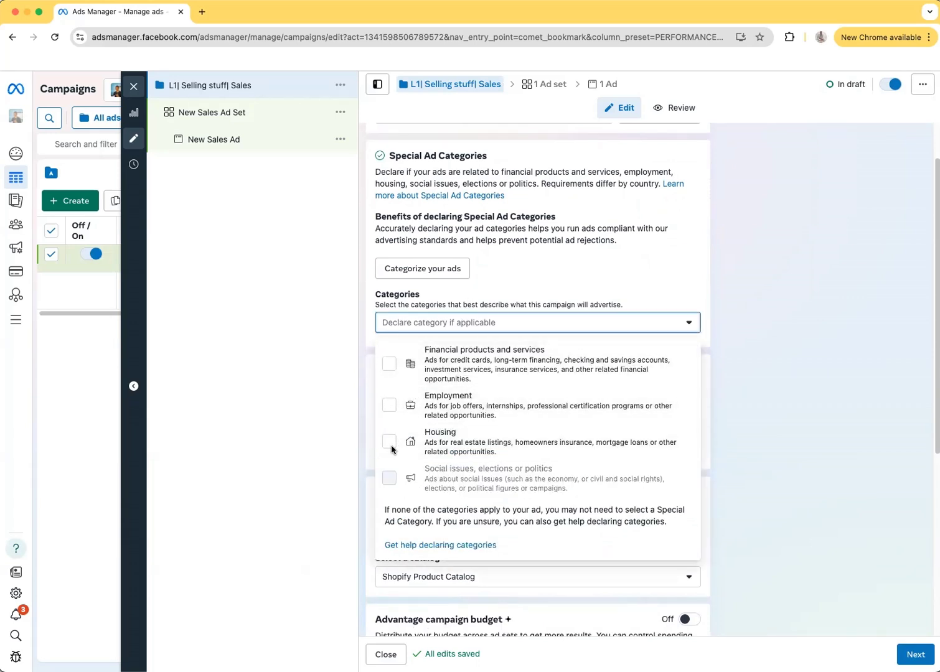
pyautogui.click(737, 370)
pyautogui.scroll(-2, 563, 277)
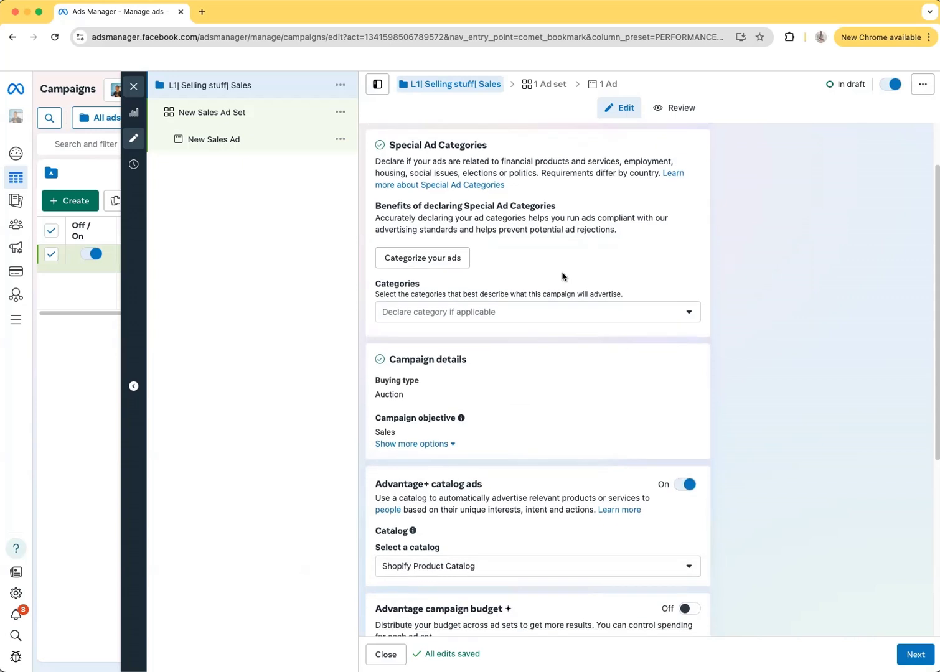
# Step: Proceed from the campaign settings to the ad set level and clear the default ad set name
pyautogui.scroll(-7, 563, 277)
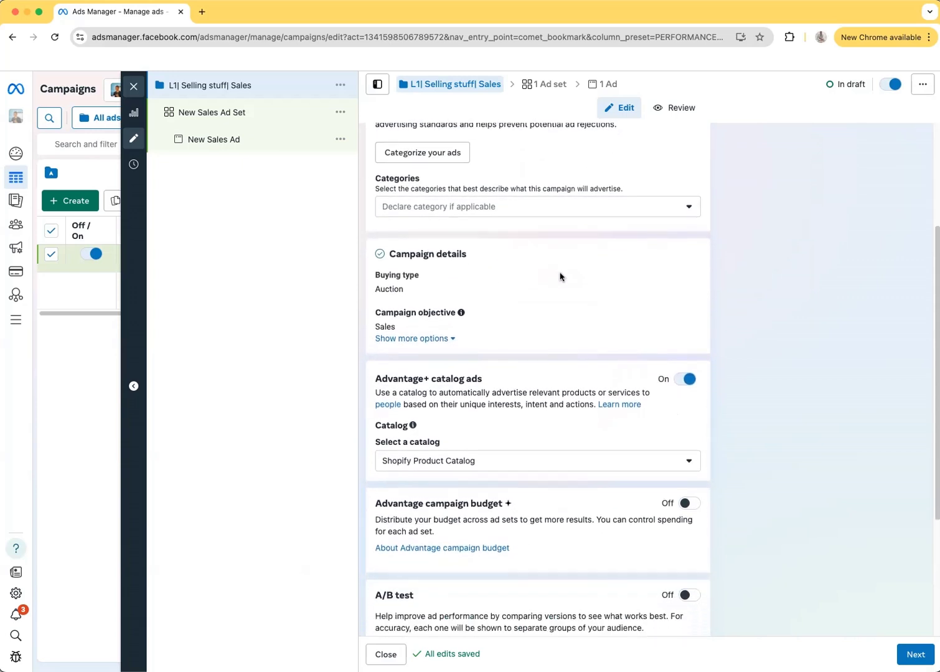
pyautogui.scroll(-2, 559, 276)
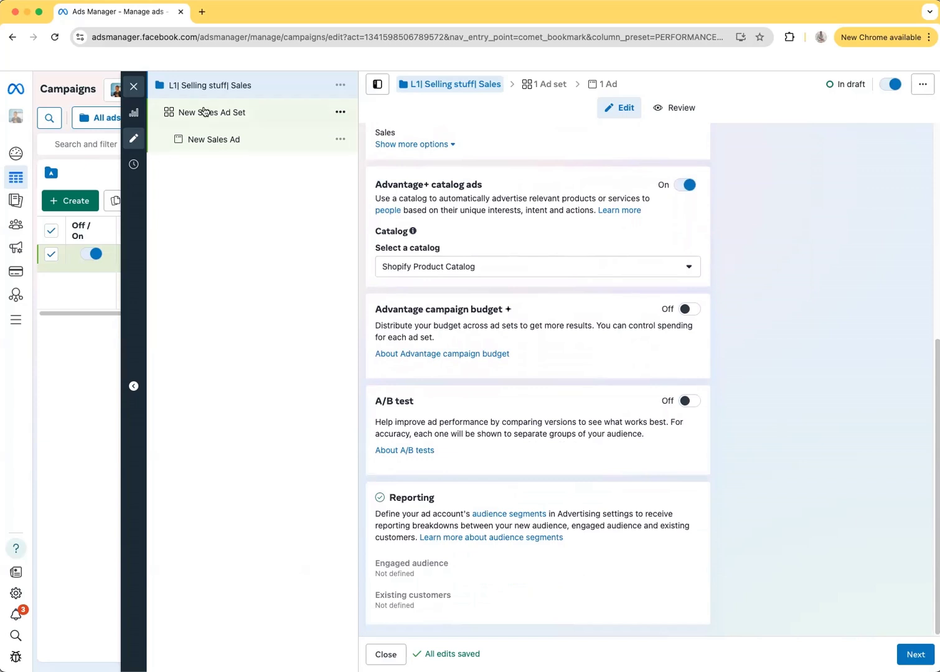
pyautogui.click(909, 655)
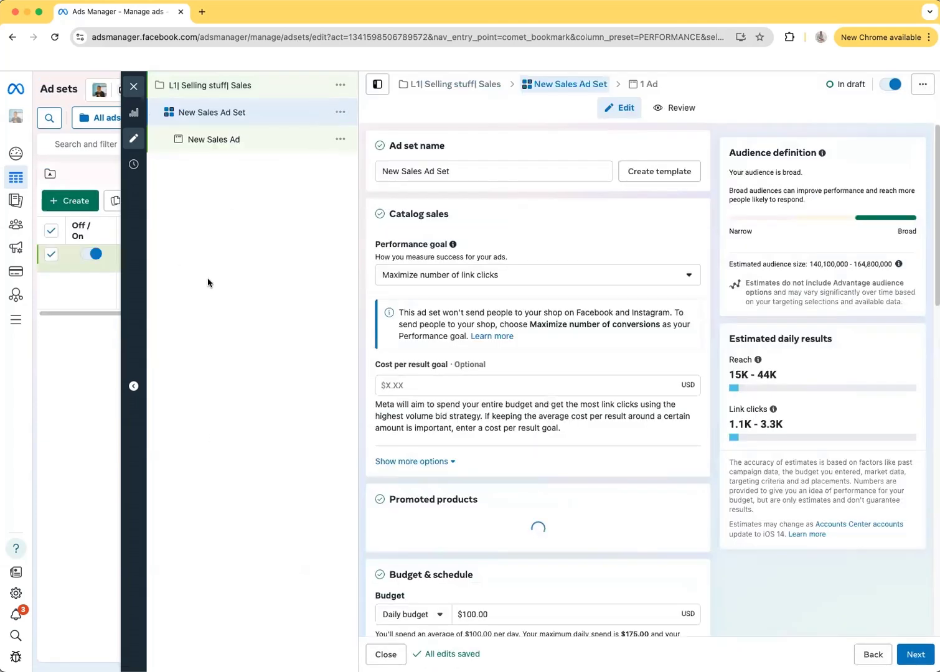
pyautogui.moveTo(458, 173); pyautogui.dragTo(362, 176)
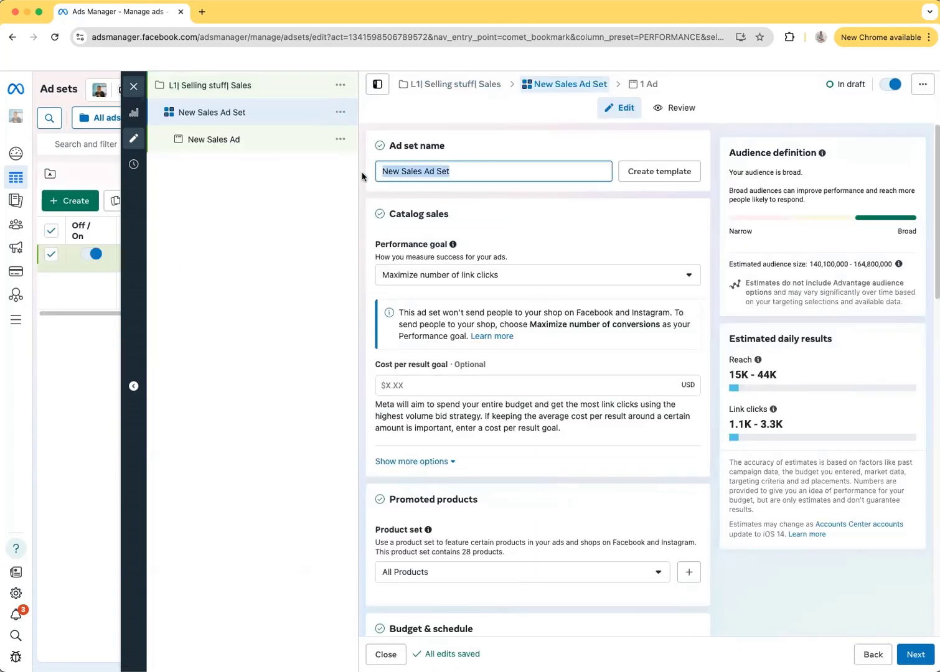
pyautogui.press('BackSpace')
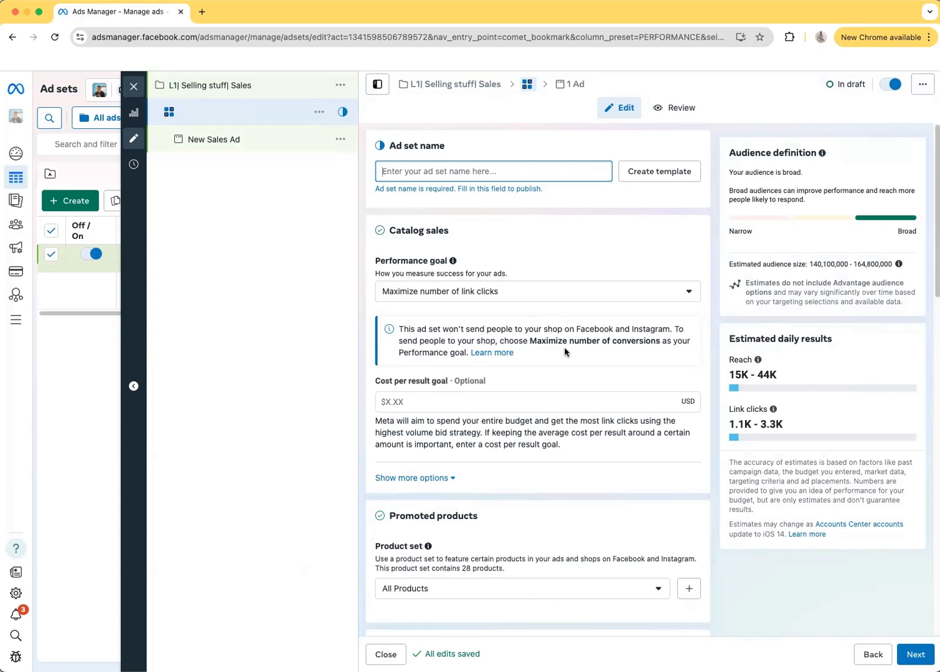
# Step: Set the ad set's performance goal to Maximize number of conversions
pyautogui.scroll(-2, 559, 351)
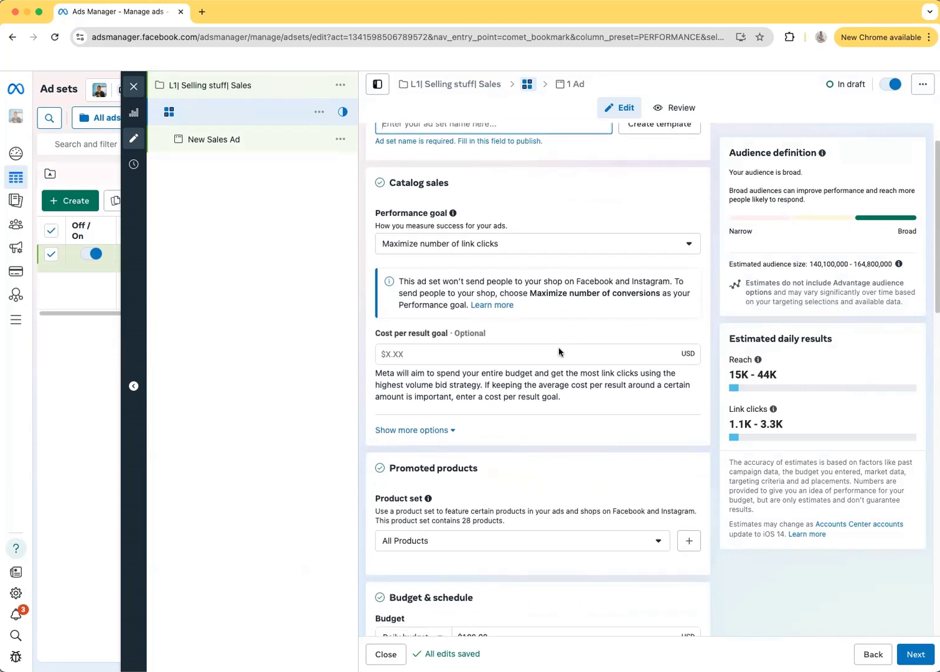
pyautogui.scroll(-1, 559, 350)
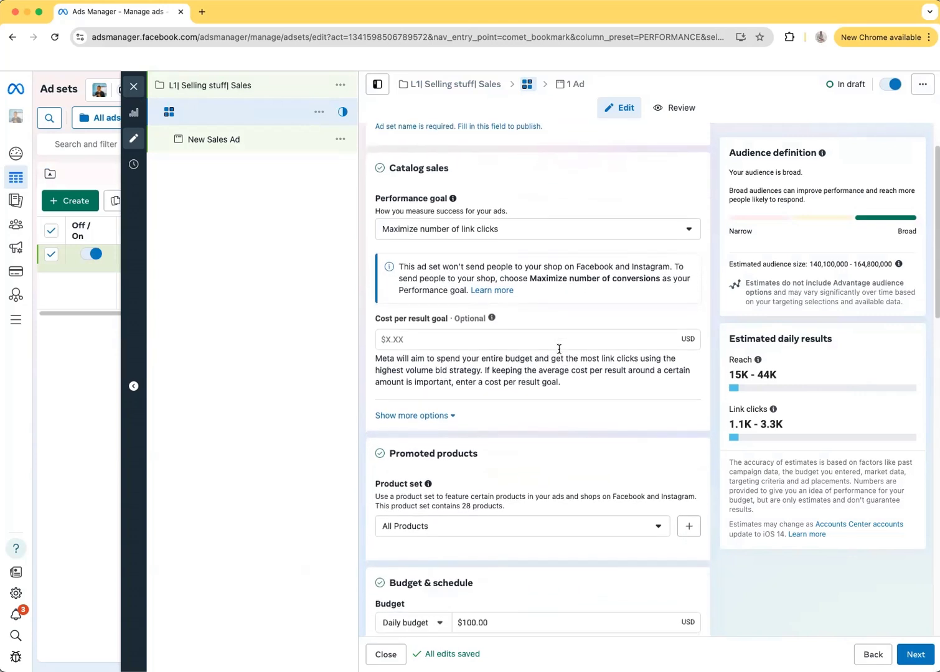
pyautogui.click(424, 230)
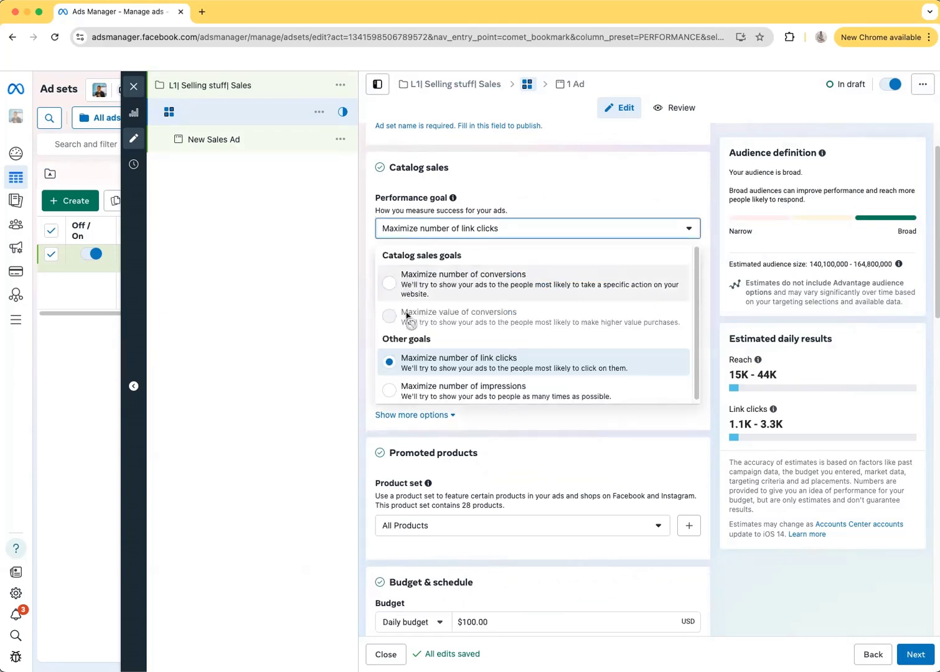
pyautogui.click(429, 277)
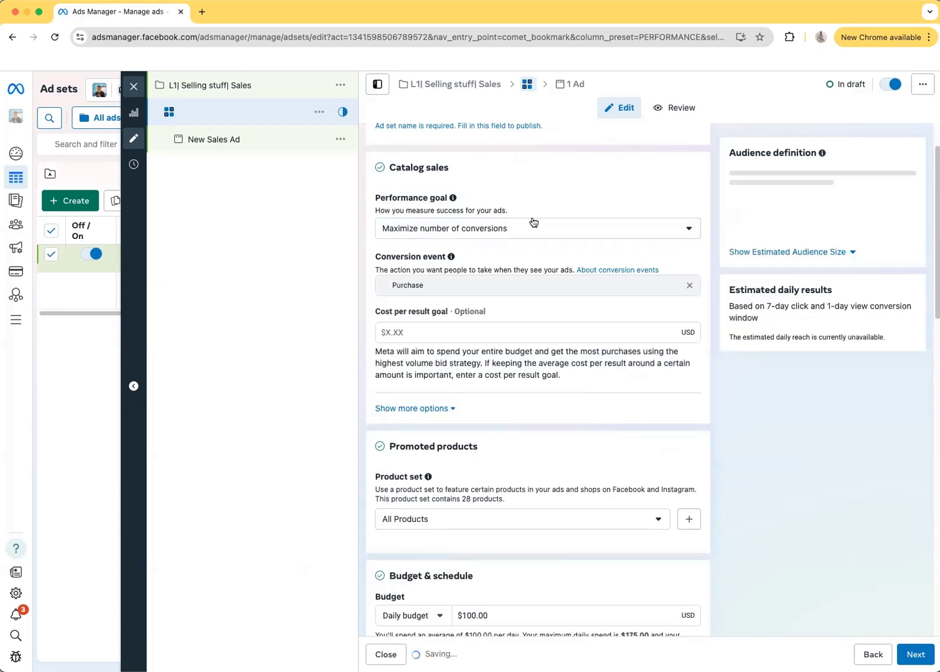
# Step: Set the ad set's daily budget to $20.00
pyautogui.scroll(-5, 533, 221)
pyautogui.scroll(-4, 467, 270)
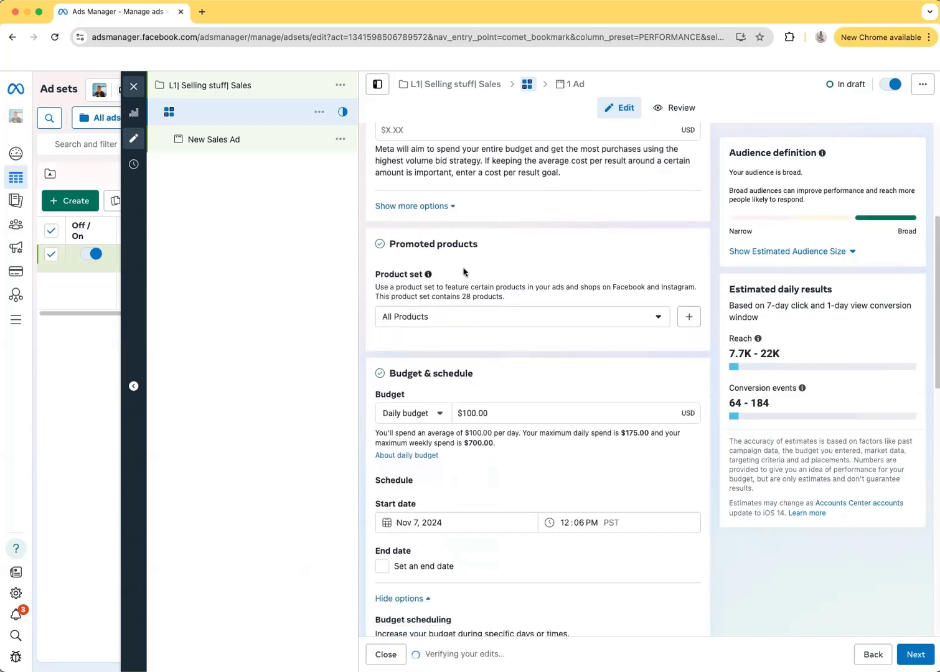
pyautogui.scroll(-1, 463, 272)
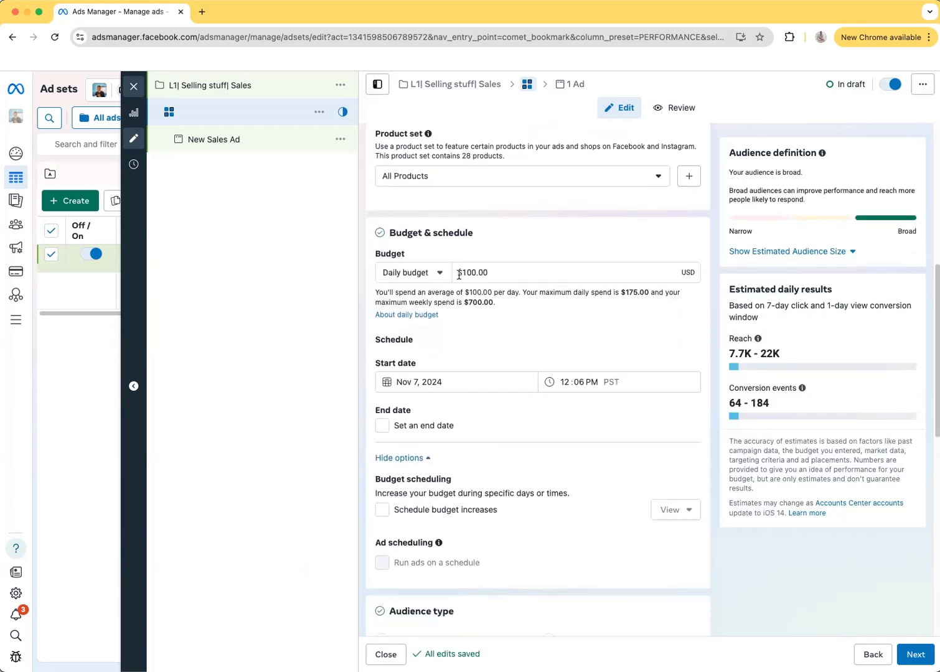
pyautogui.click(500, 274)
pyautogui.press('BackSpace')
pyautogui.press('BackSpace')
pyautogui.write('20')
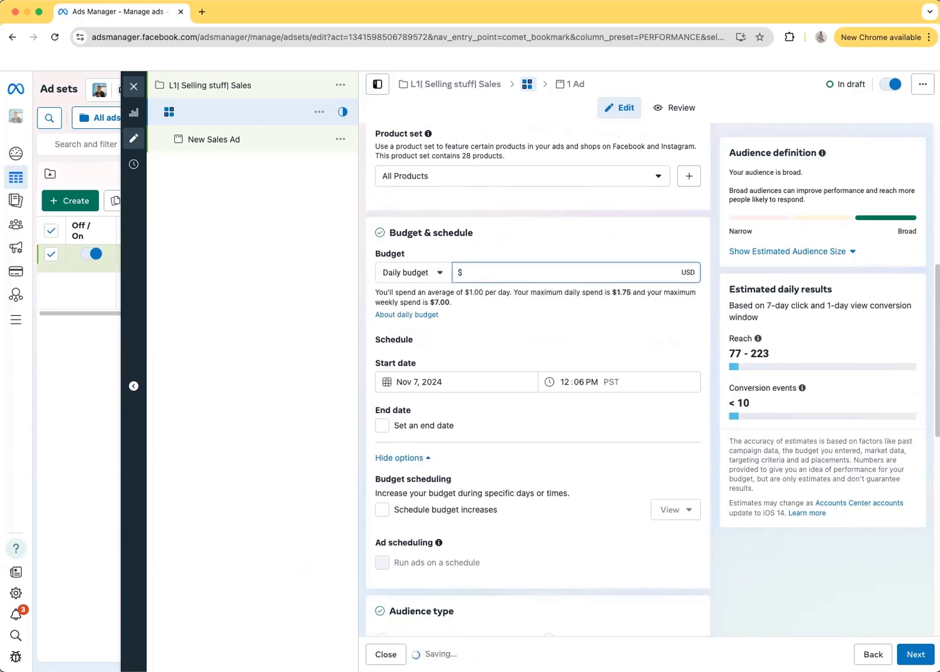
pyautogui.click(514, 244)
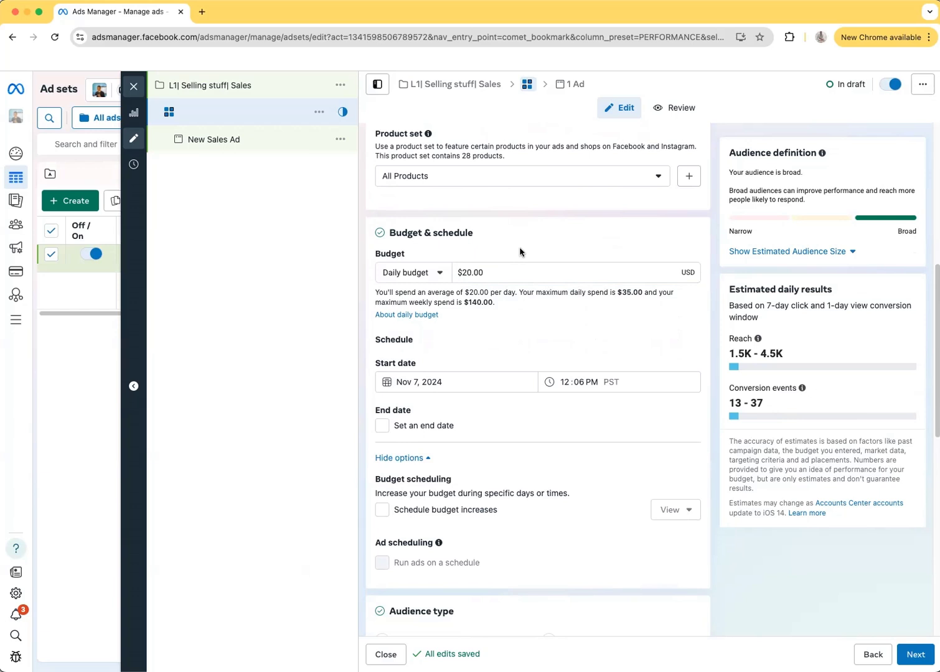
# Step: Examine the ad set's schedule, audience type, audience controls and Advantage+ audience settings without changing them
pyautogui.scroll(-1, 520, 251)
pyautogui.scroll(-2, 521, 246)
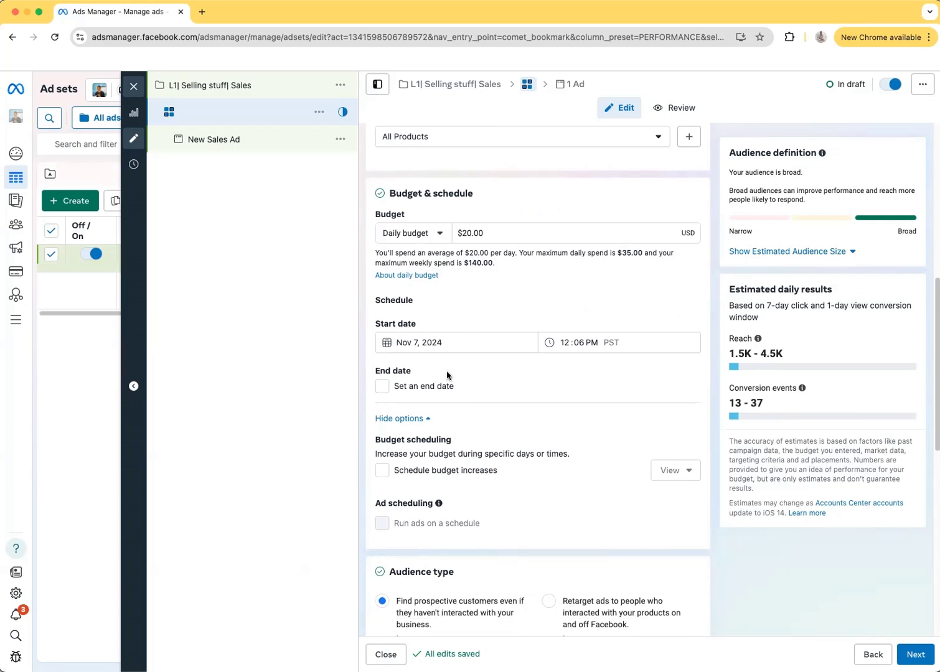
pyautogui.scroll(-1, 447, 372)
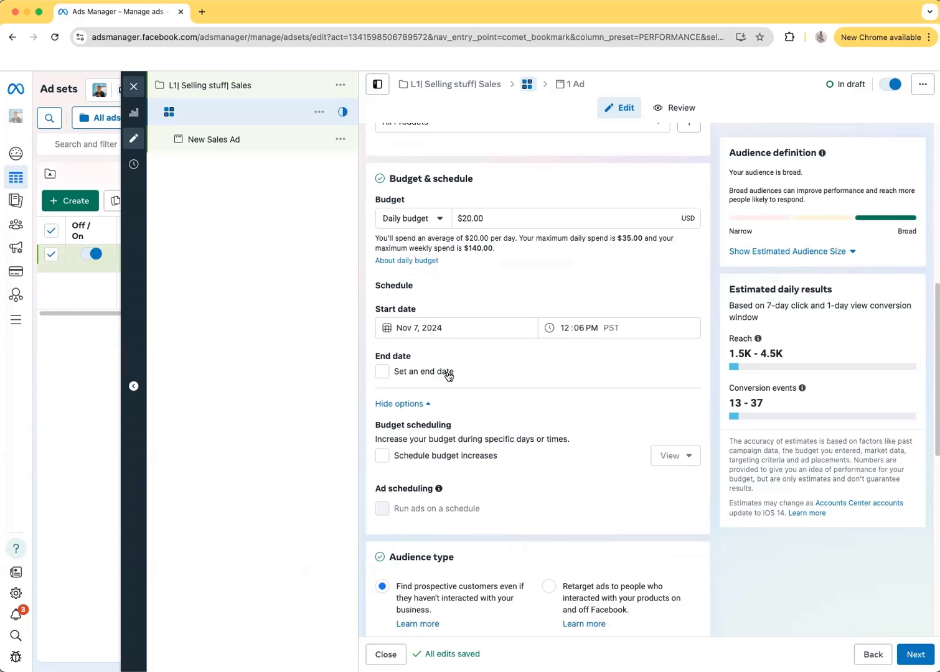
pyautogui.scroll(-4, 447, 373)
pyautogui.scroll(-10, 447, 374)
pyautogui.scroll(3, 447, 375)
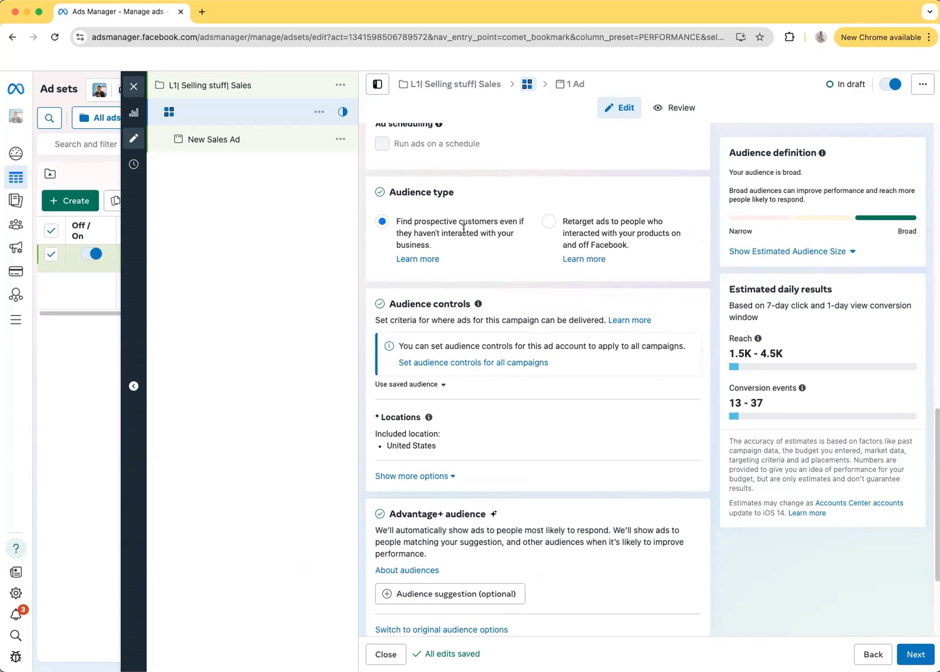
pyautogui.scroll(-1, 470, 252)
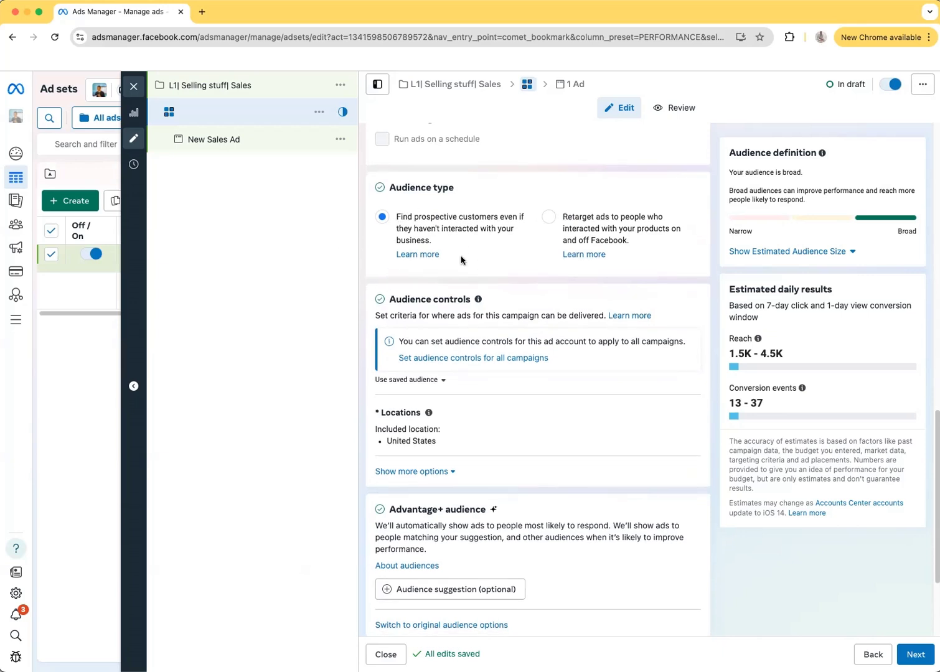
pyautogui.scroll(-3, 510, 305)
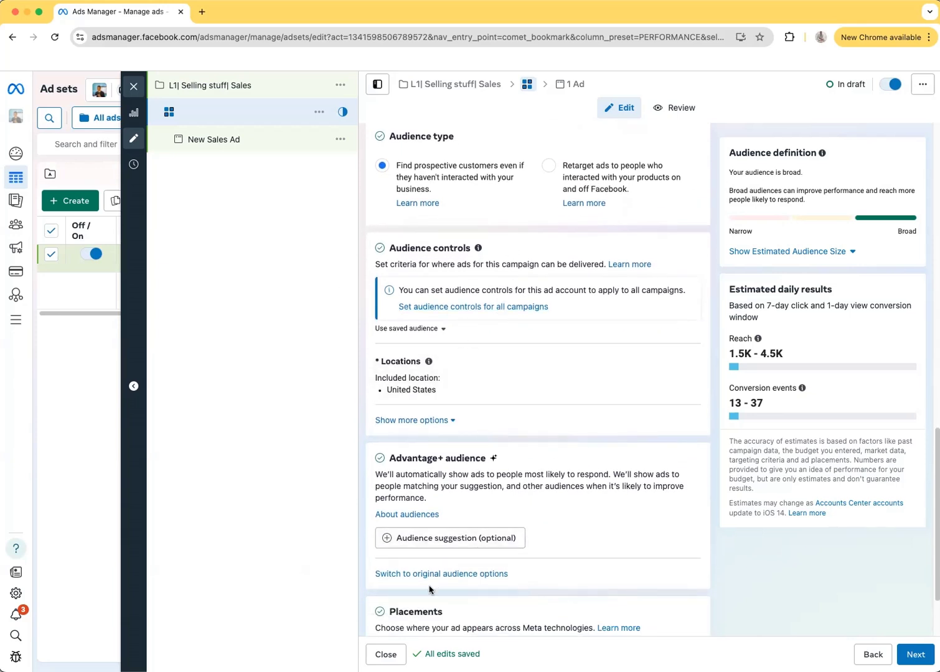
pyautogui.scroll(-2, 421, 563)
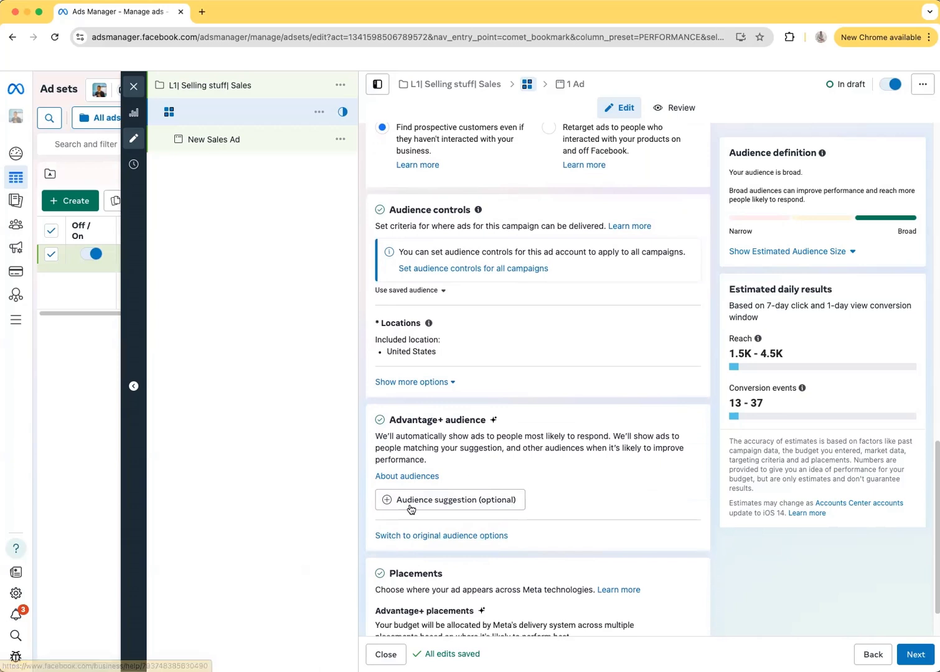
pyautogui.scroll(1, 411, 510)
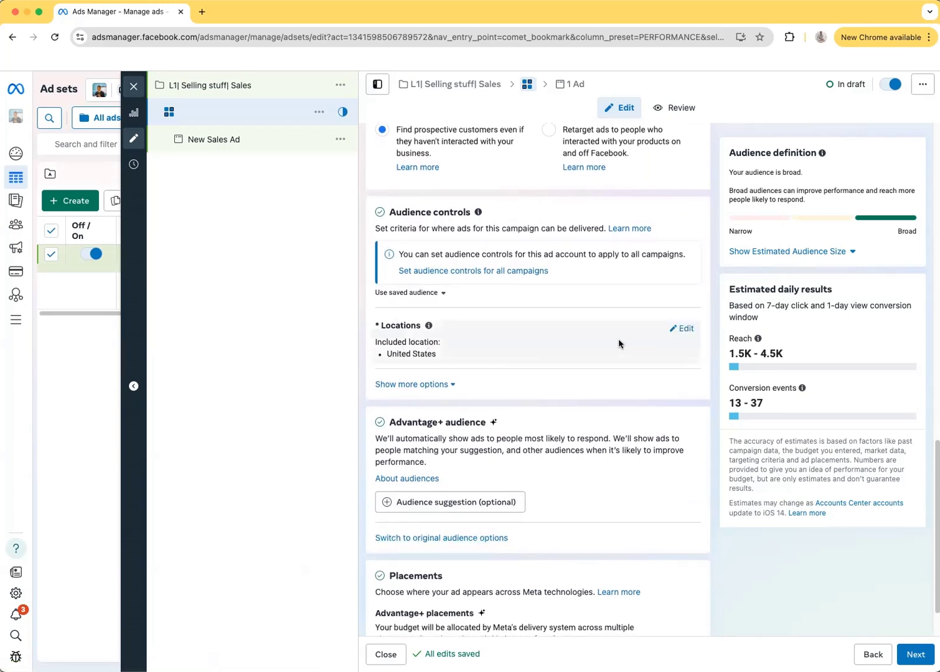
# Step: Change the targeted location to Baltimore, Ohio, check its radius options and dismiss the location-change notice
pyautogui.click(685, 329)
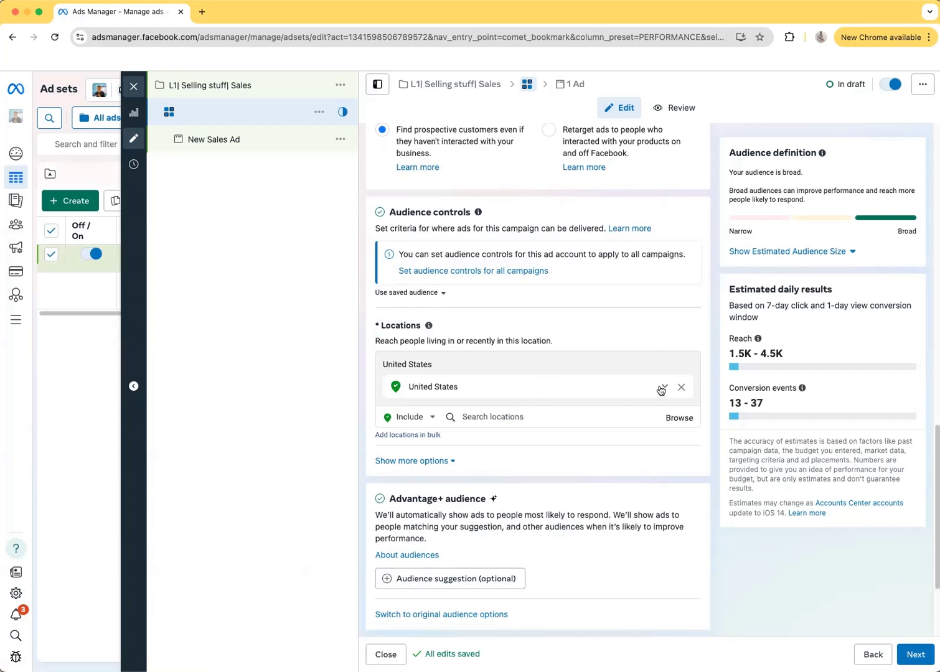
pyautogui.click(568, 419)
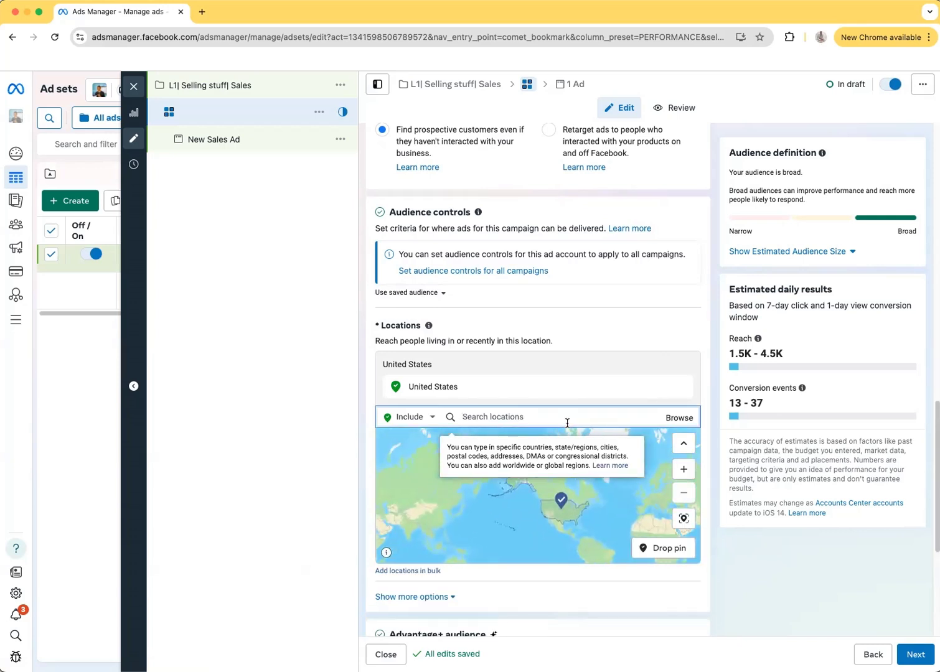
pyautogui.write('bal')
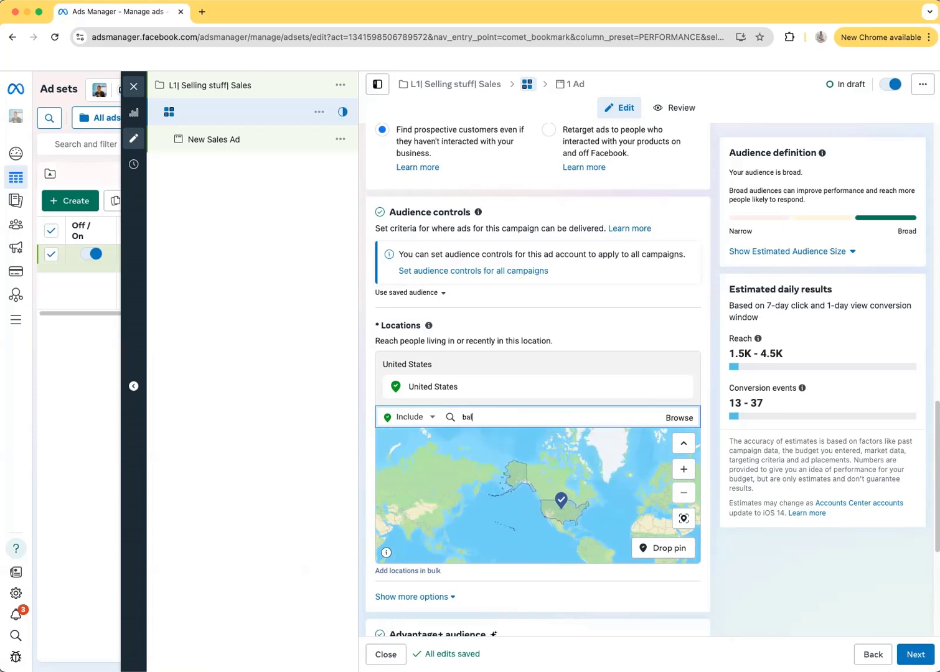
pyautogui.write('timore')
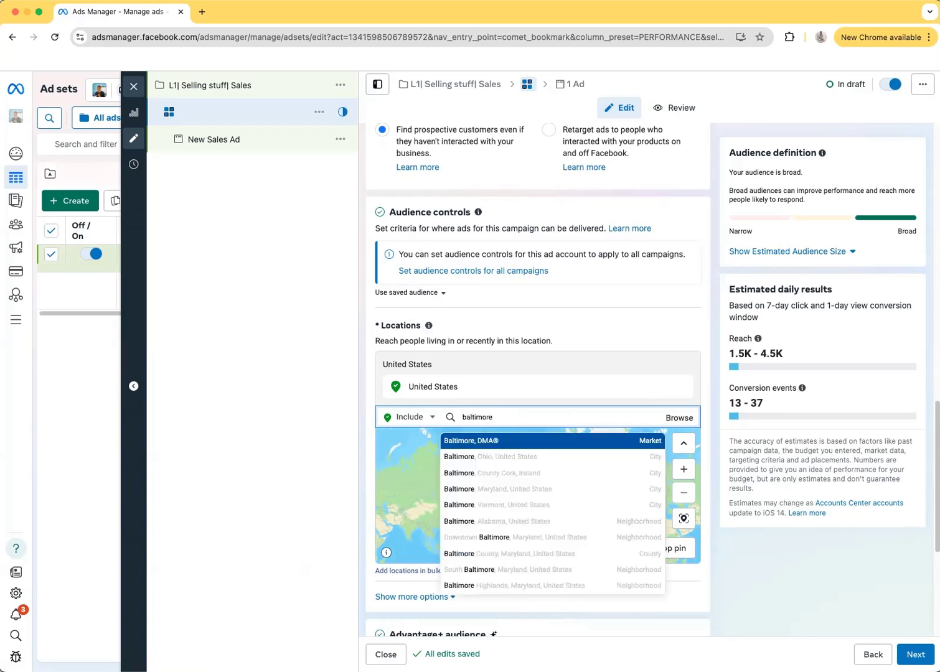
pyautogui.click(532, 461)
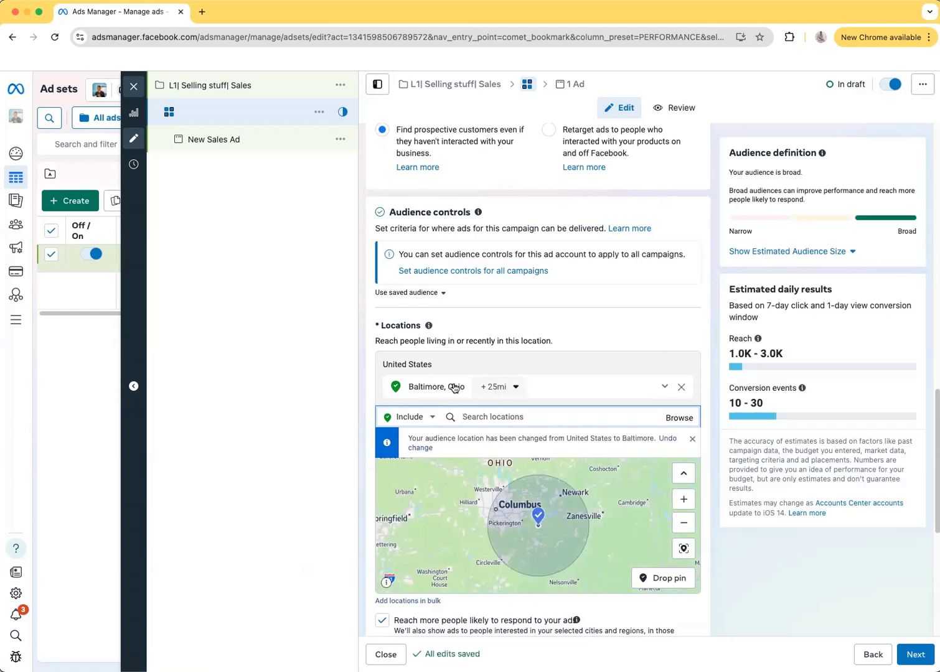
pyautogui.click(511, 391)
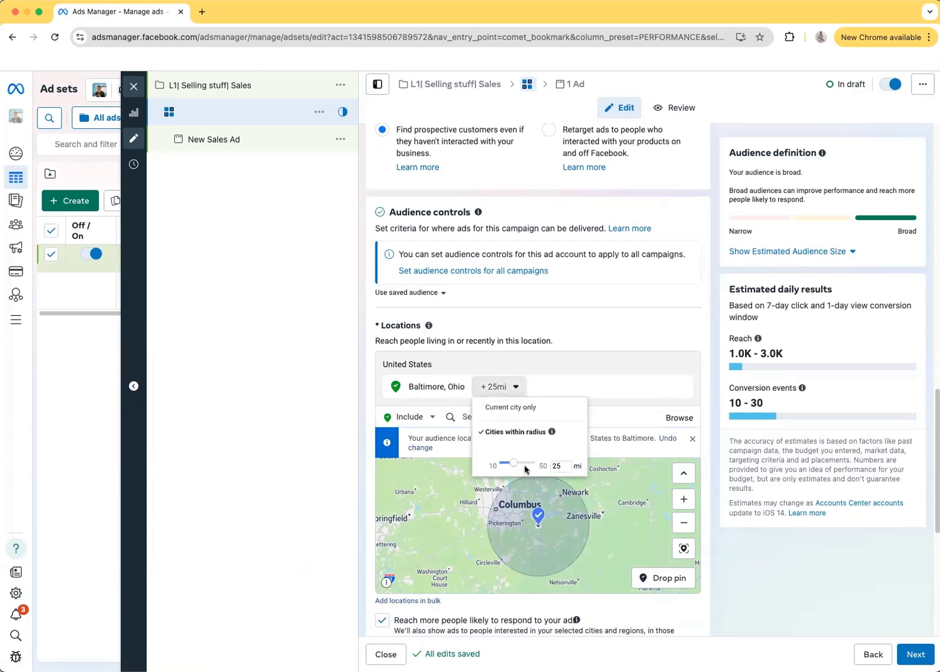
pyautogui.click(567, 342)
pyautogui.click(693, 441)
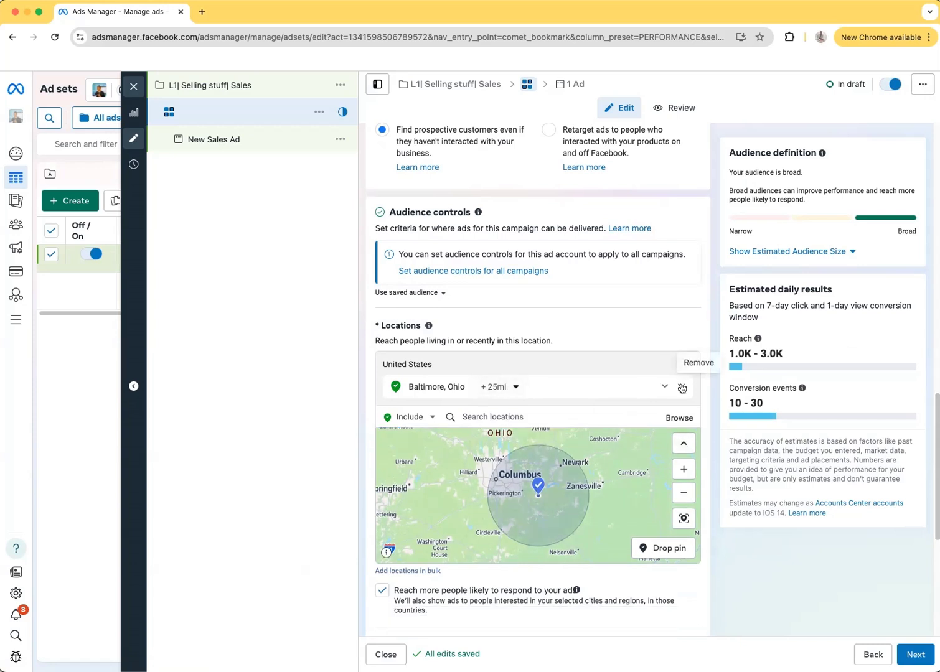
# Step: Remove Baltimore from the targeted locations and include the United States country/region instead
pyautogui.click(680, 385)
pyautogui.click(506, 405)
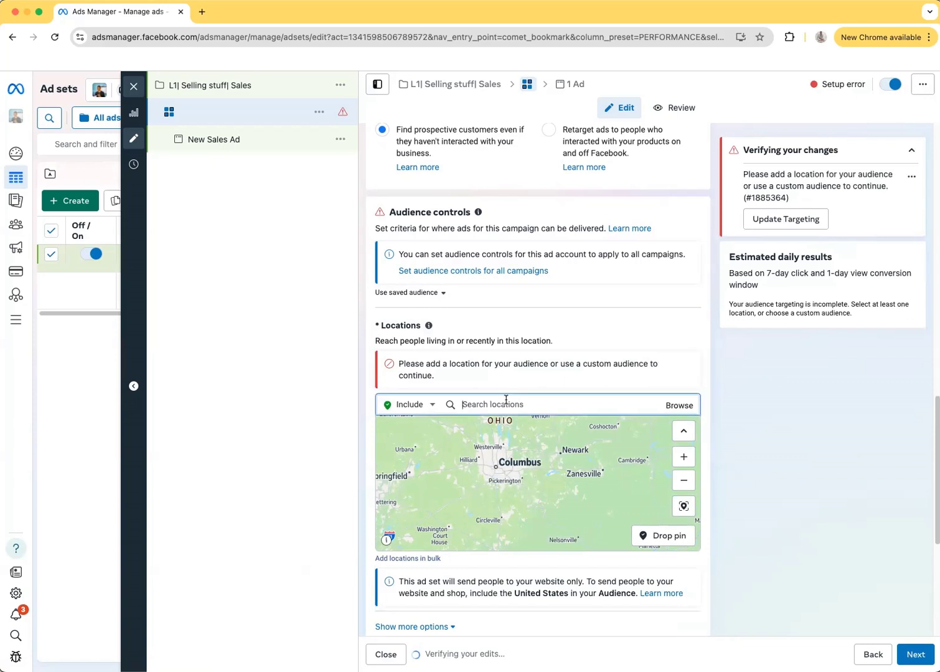
pyautogui.write('united states')
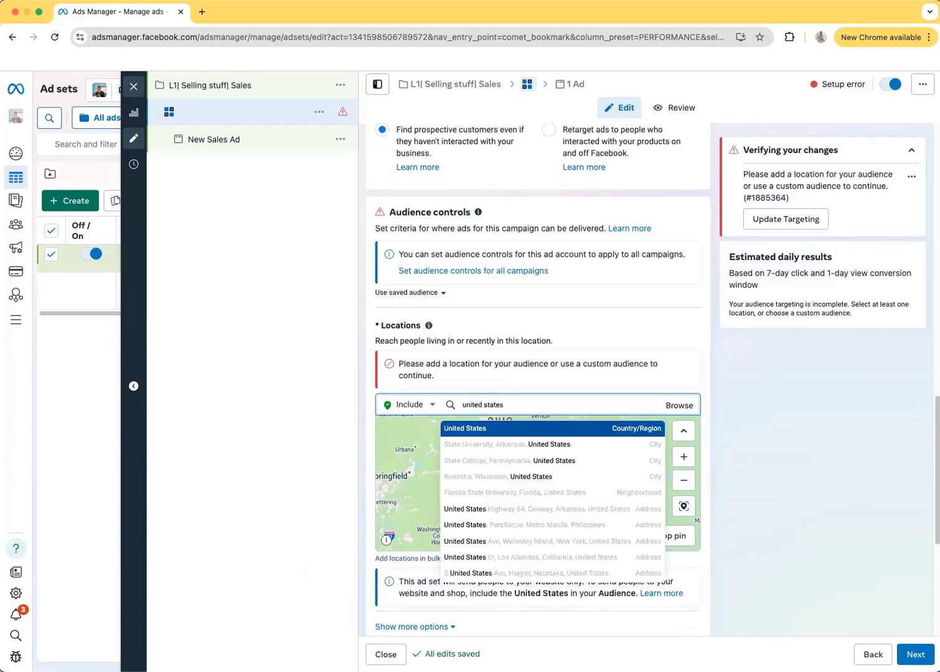
pyautogui.click(487, 428)
# Step: Switch the ad set from Advantage+ audience to the original audience options and review its custom audience, location, age, gender and detailed targeting settings
pyautogui.scroll(-5, 541, 305)
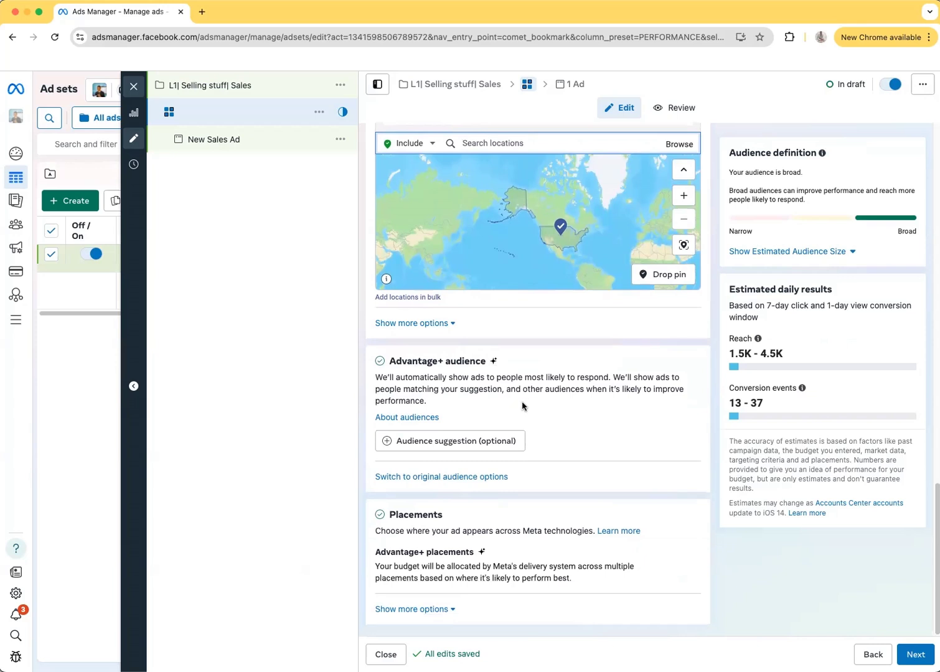
pyautogui.click(415, 476)
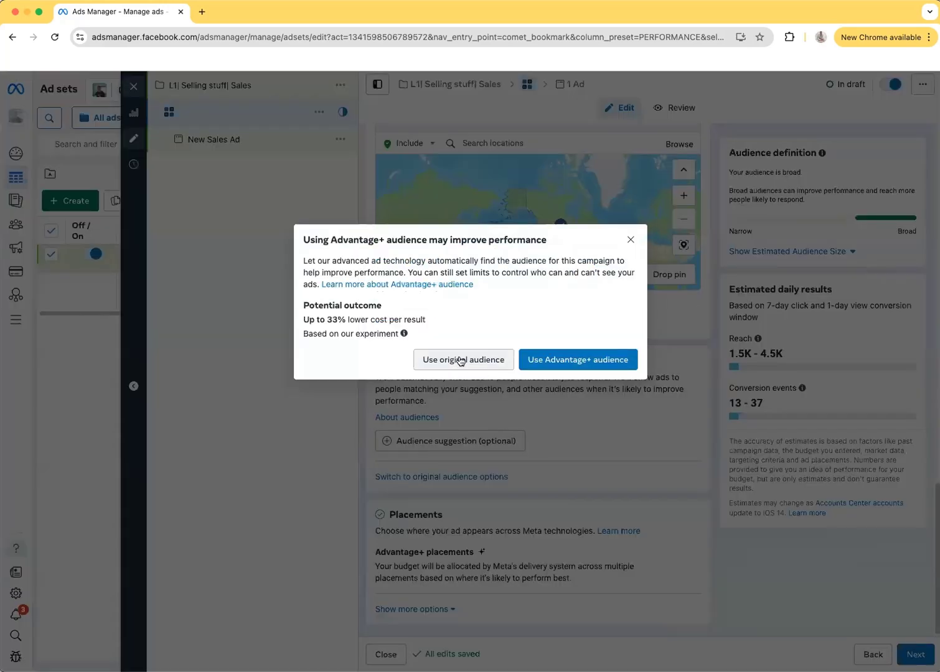
pyautogui.click(464, 359)
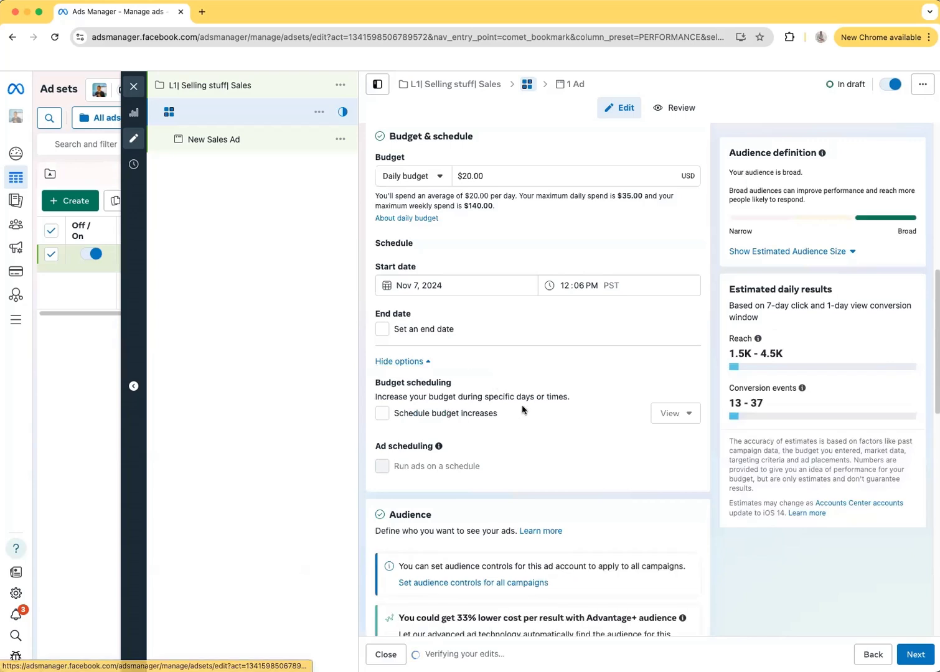
pyautogui.scroll(-3, 523, 408)
pyautogui.scroll(-10, 522, 408)
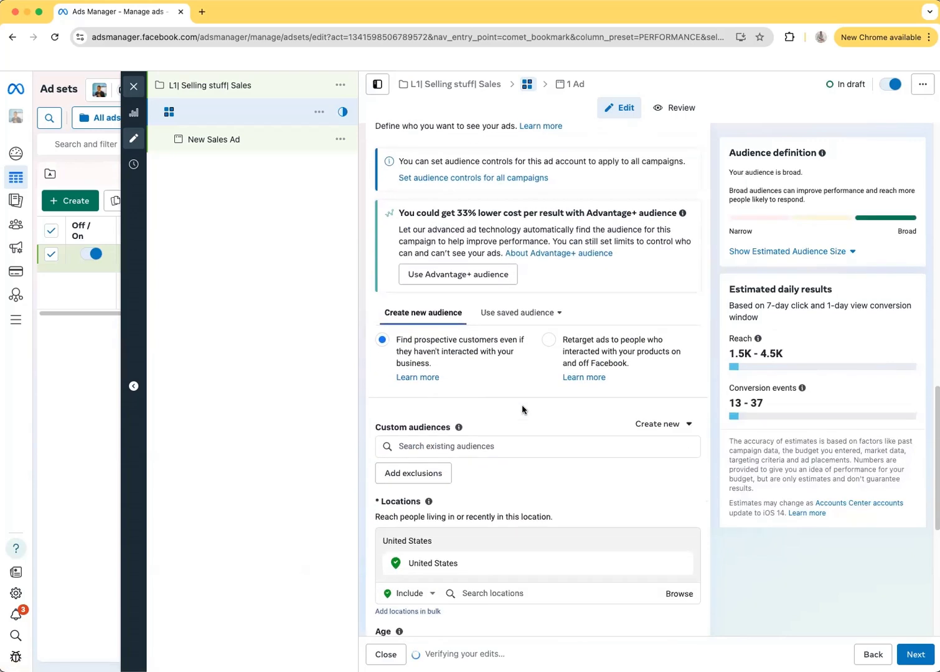
pyautogui.scroll(-1, 523, 411)
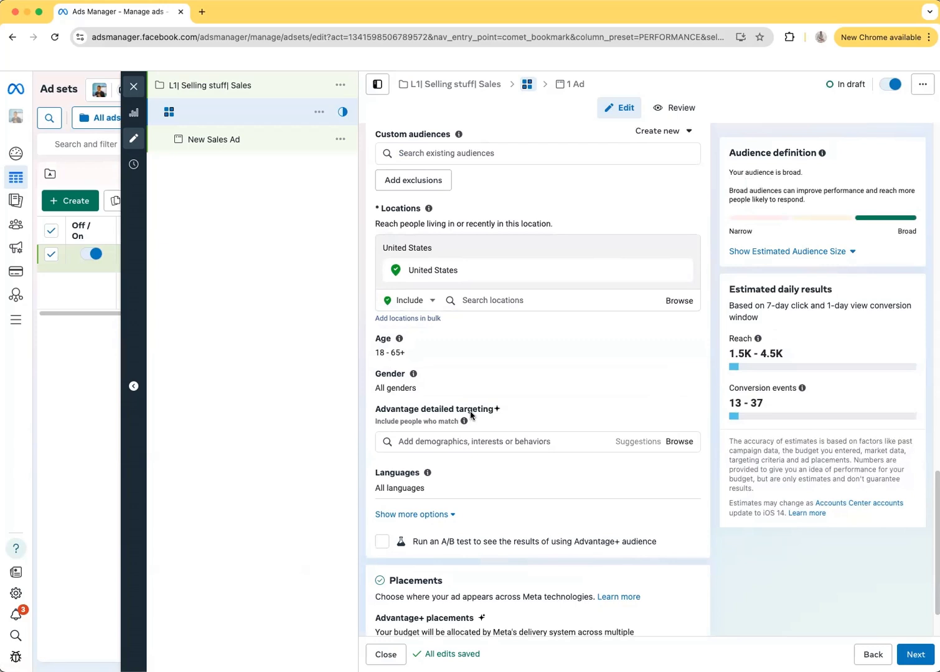
pyautogui.scroll(-3, 500, 370)
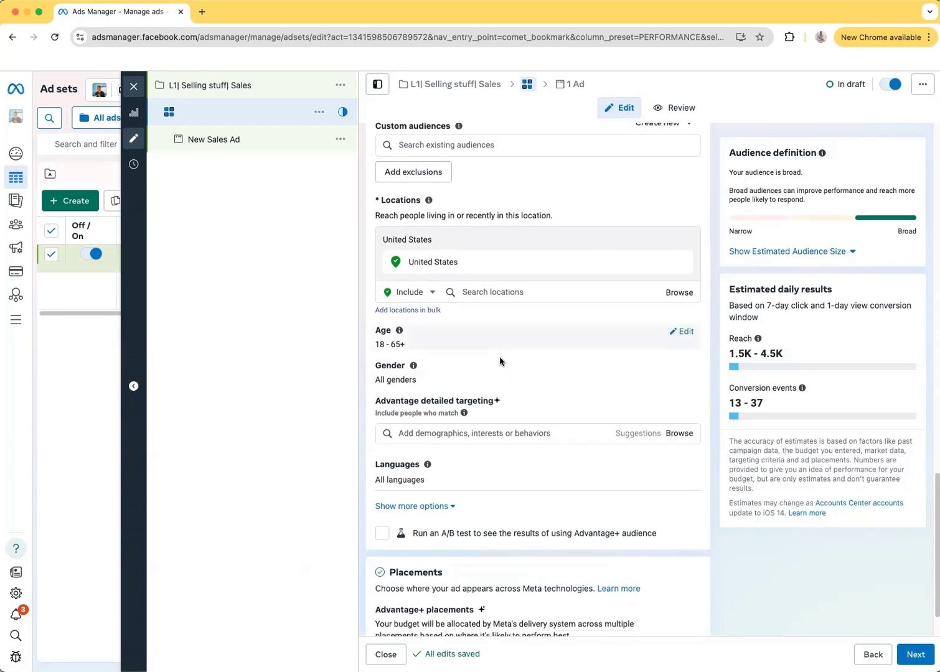
# Step: Add the interest Online advertising (marketing) to the ad set's detailed targeting
pyautogui.click(432, 376)
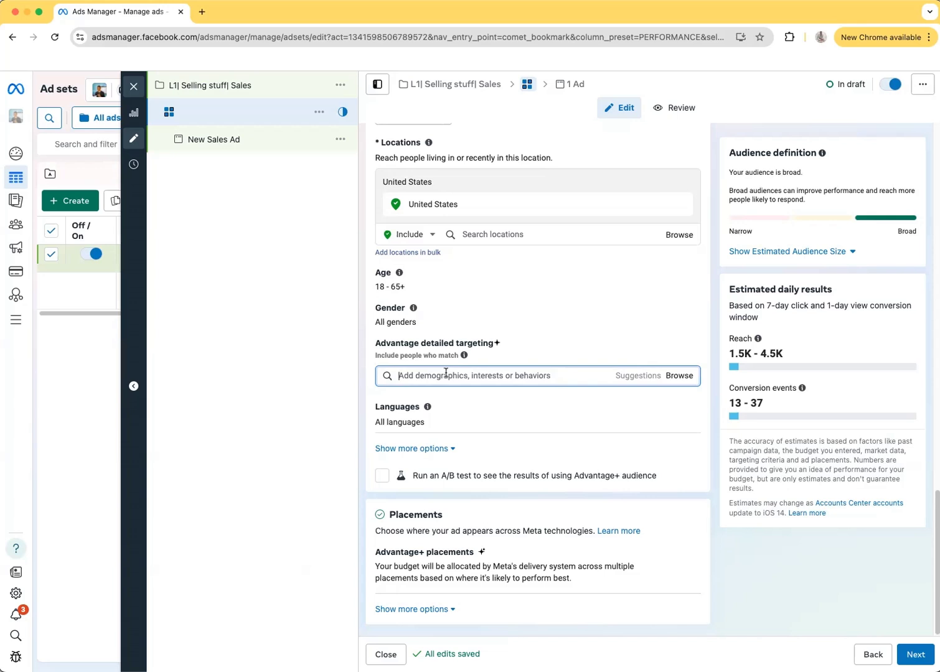
pyautogui.write('Online')
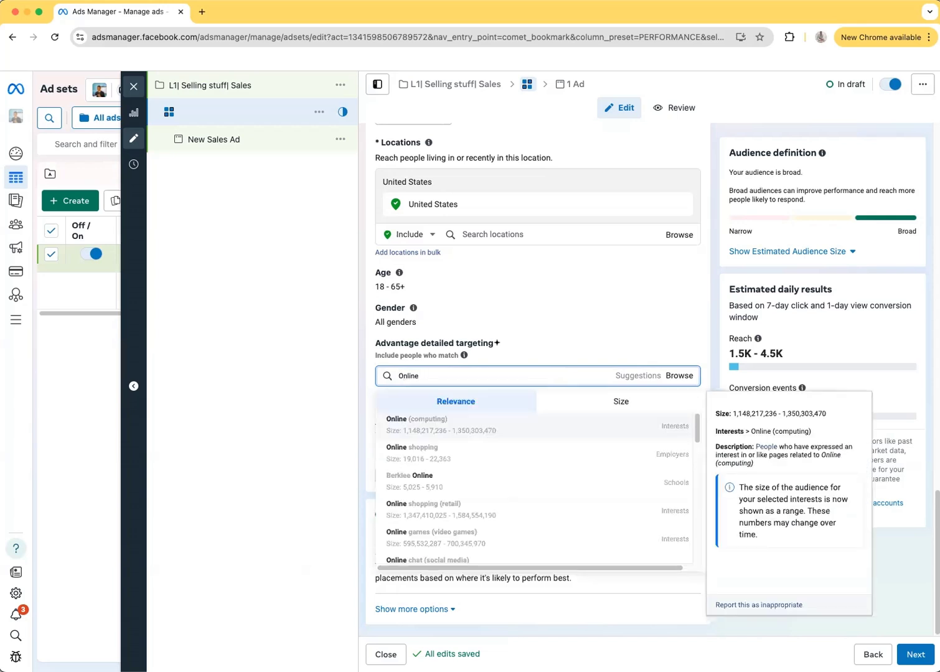
pyautogui.write(' advertising')
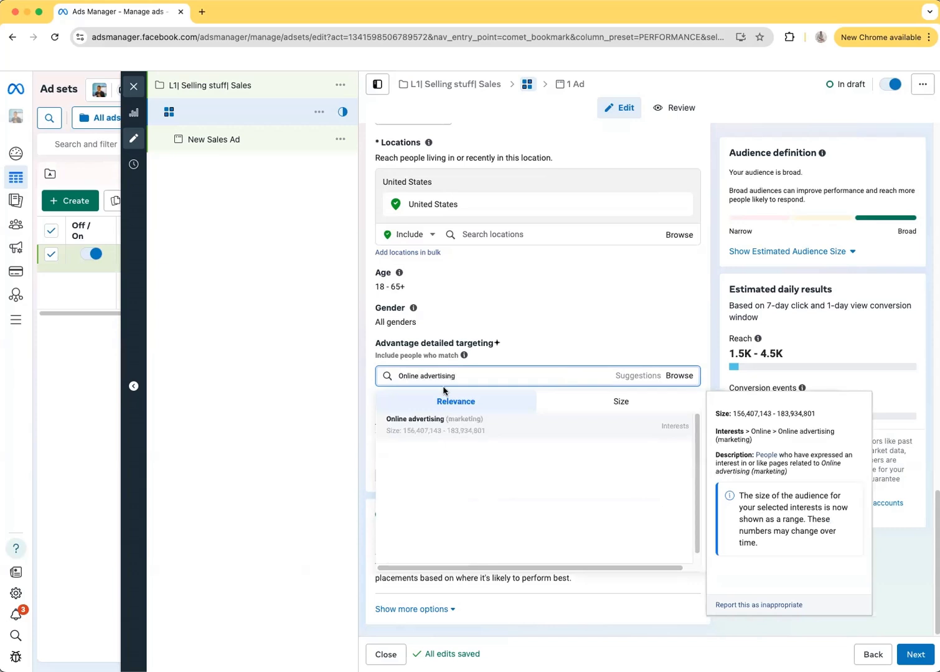
pyautogui.click(424, 421)
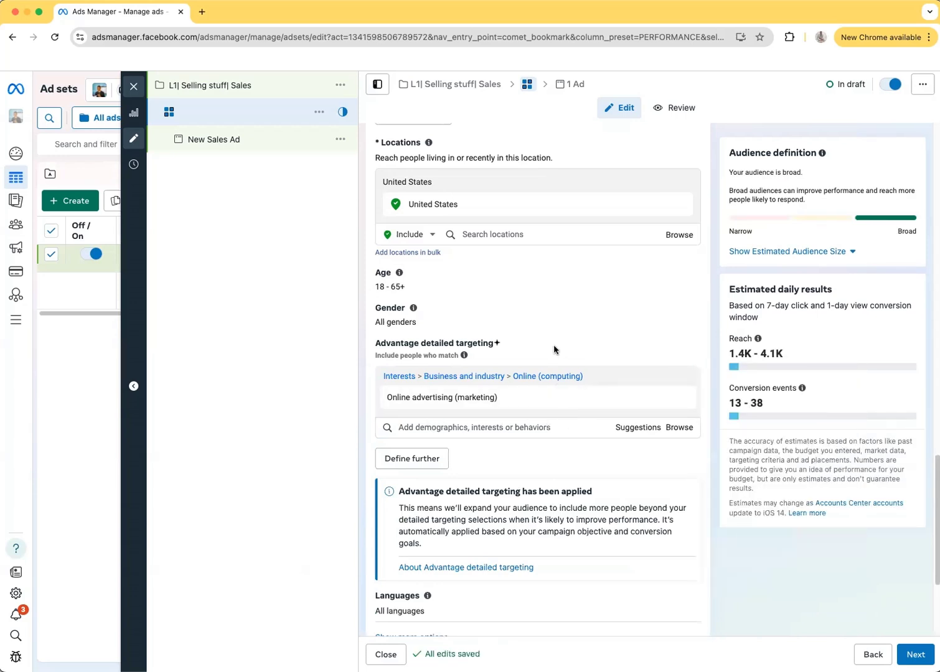
# Step: Name the ad set Online Advertising
pyautogui.scroll(15, 554, 350)
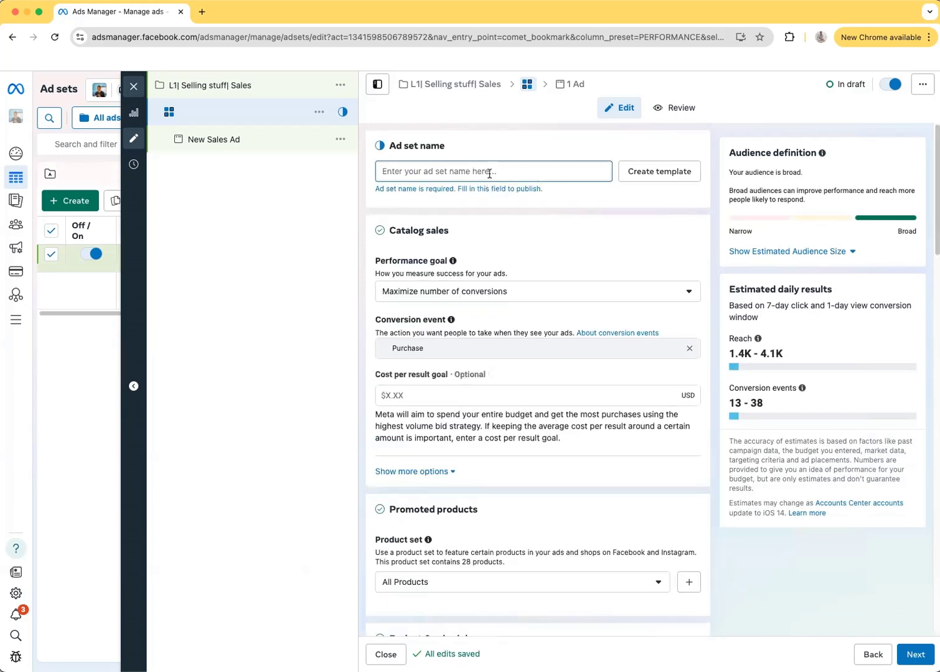
pyautogui.click(490, 165)
pyautogui.write('Online Advertising')
pyautogui.click(539, 127)
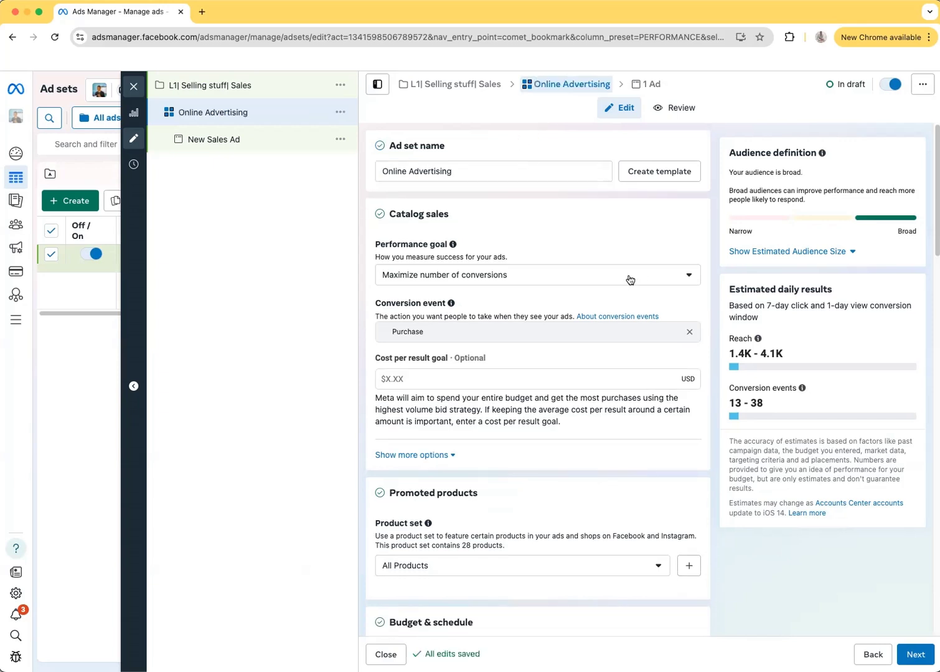
# Step: Review the ad set's product set, budget, schedule, audience, detailed targeting and placement settings
pyautogui.scroll(-5, 629, 279)
pyautogui.scroll(-4, 629, 279)
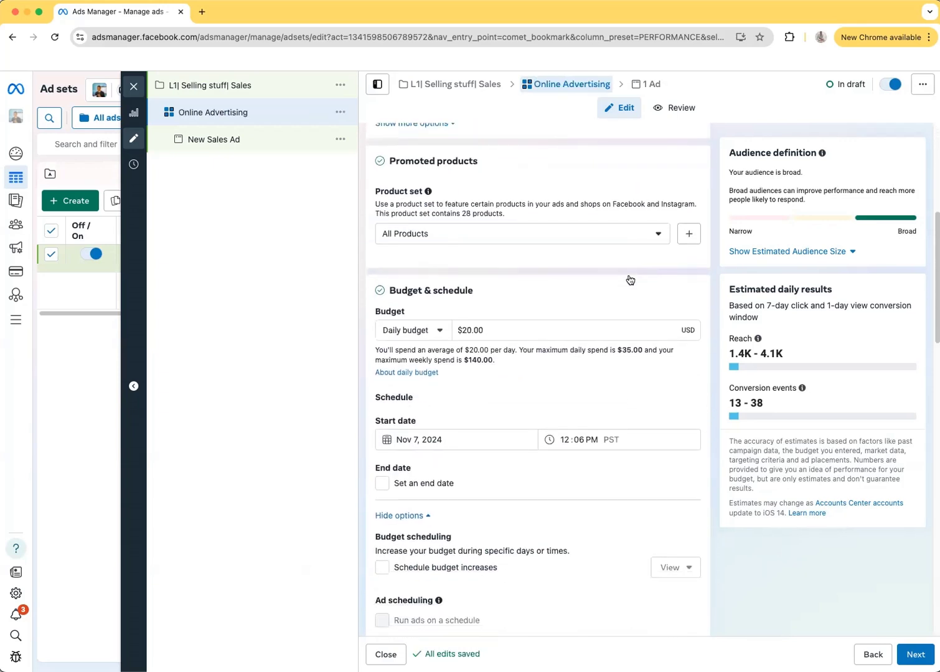
pyautogui.scroll(-4, 629, 279)
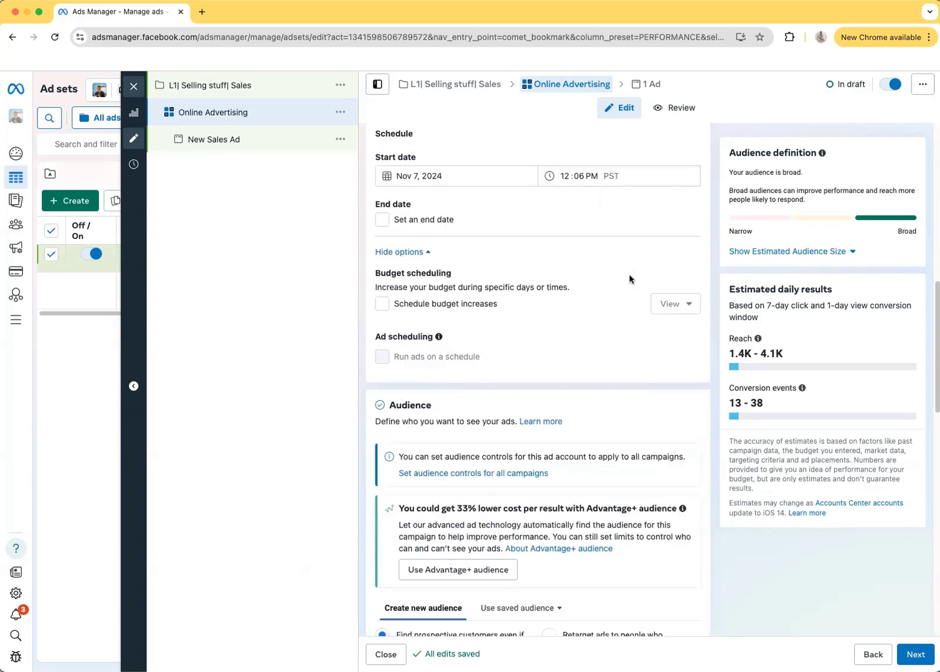
pyautogui.scroll(-6, 629, 278)
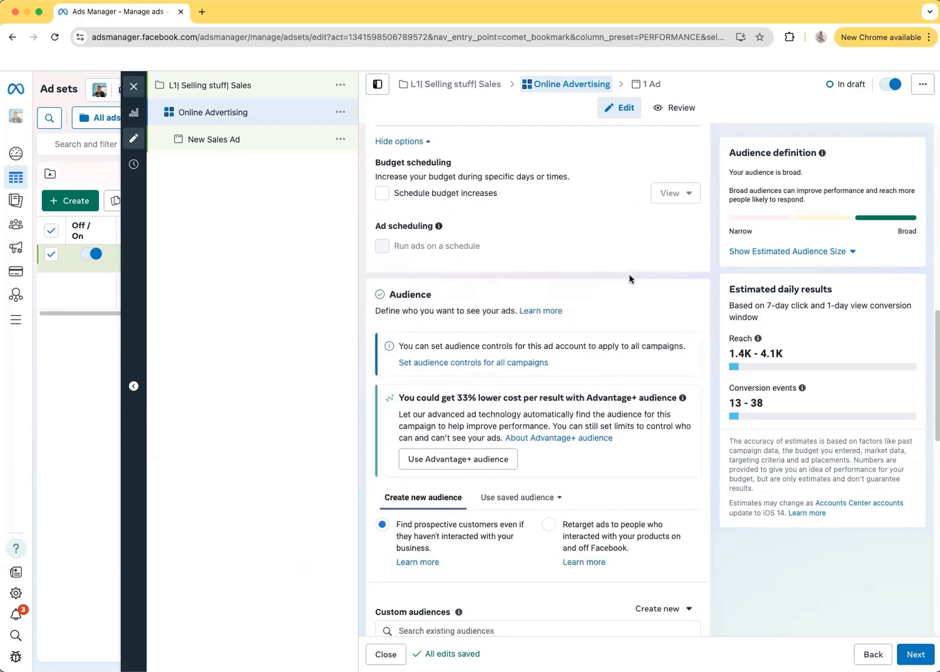
pyautogui.scroll(-2, 496, 488)
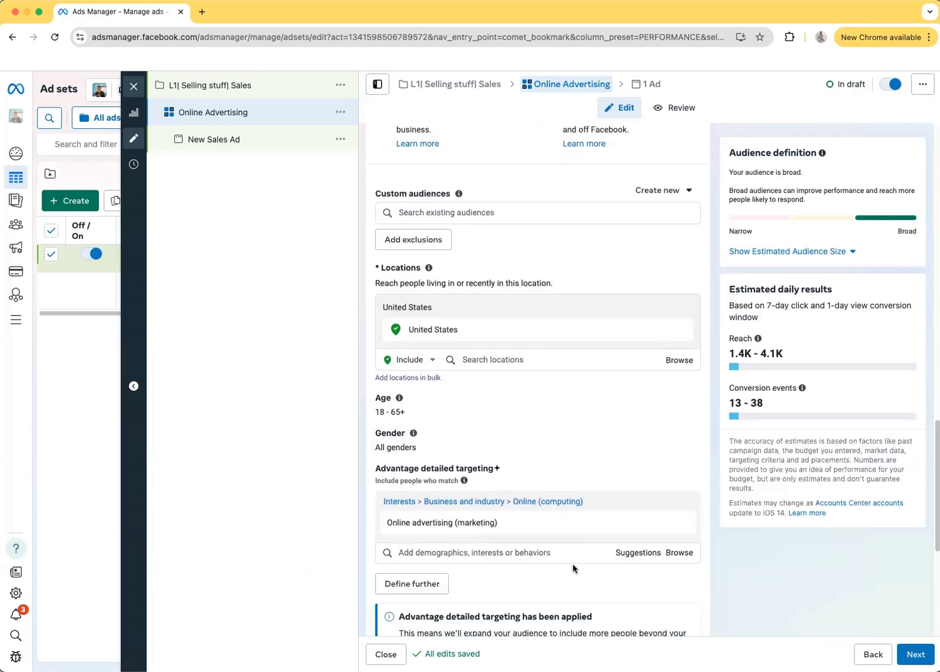
pyautogui.moveTo(549, 531)
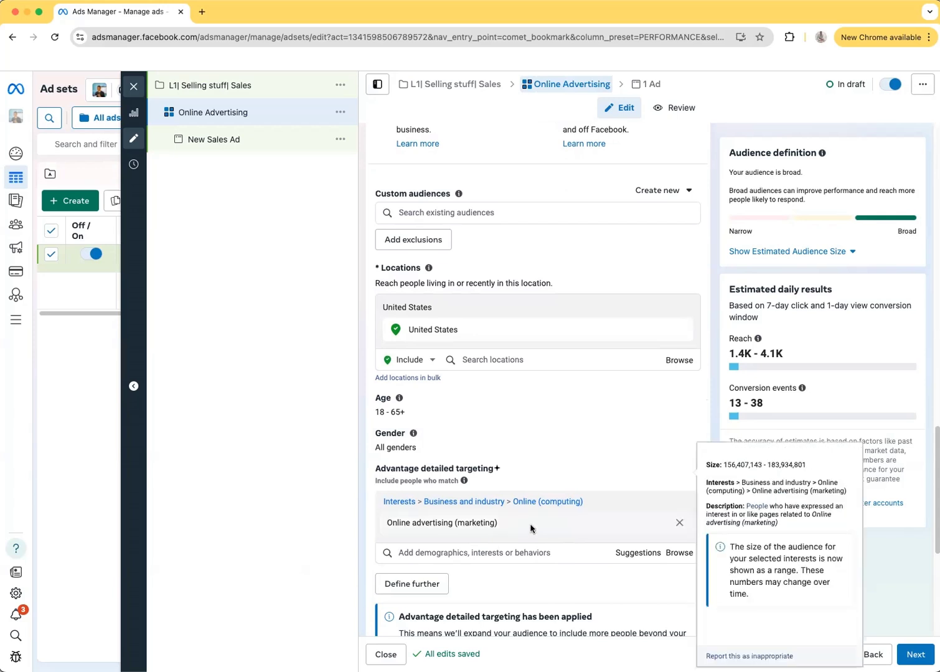
pyautogui.scroll(-5, 541, 508)
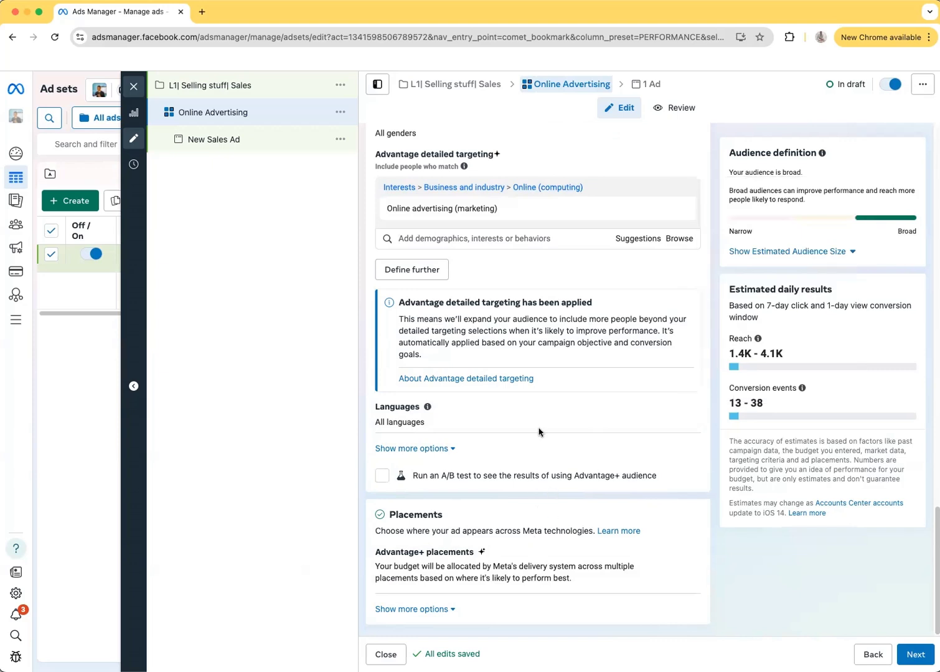
# Step: Proceed to the ad level and rename the ad as Video 1
pyautogui.click(913, 654)
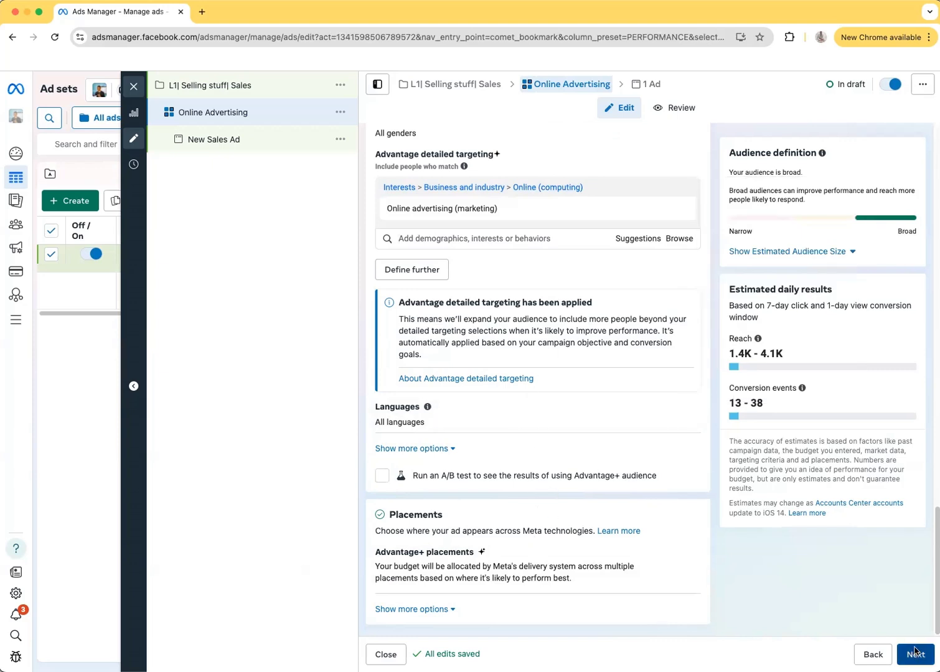
pyautogui.click(453, 175)
pyautogui.press('BackSpace')
pyautogui.press('BackSpace')
pyautogui.press('BackSpace')
pyautogui.press('BackSpace')
pyautogui.press('BackSpace')
pyautogui.press('BackSpace')
pyautogui.press('BackSpace')
pyautogui.press('BackSpace')
pyautogui.press('BackSpace')
pyautogui.press('BackSpace')
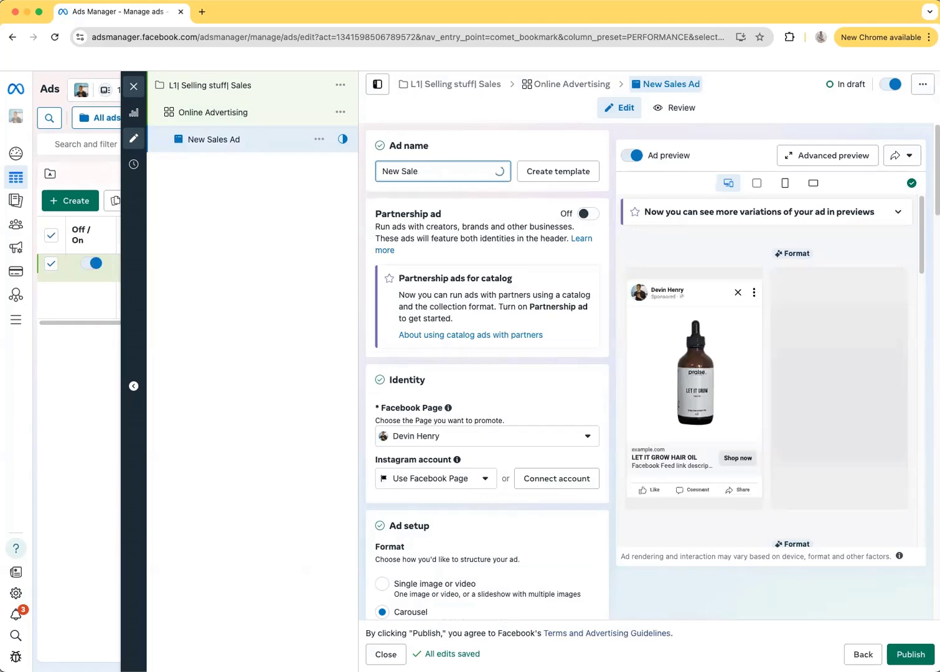
pyautogui.press('BackSpace')
pyautogui.press('BackSpace')
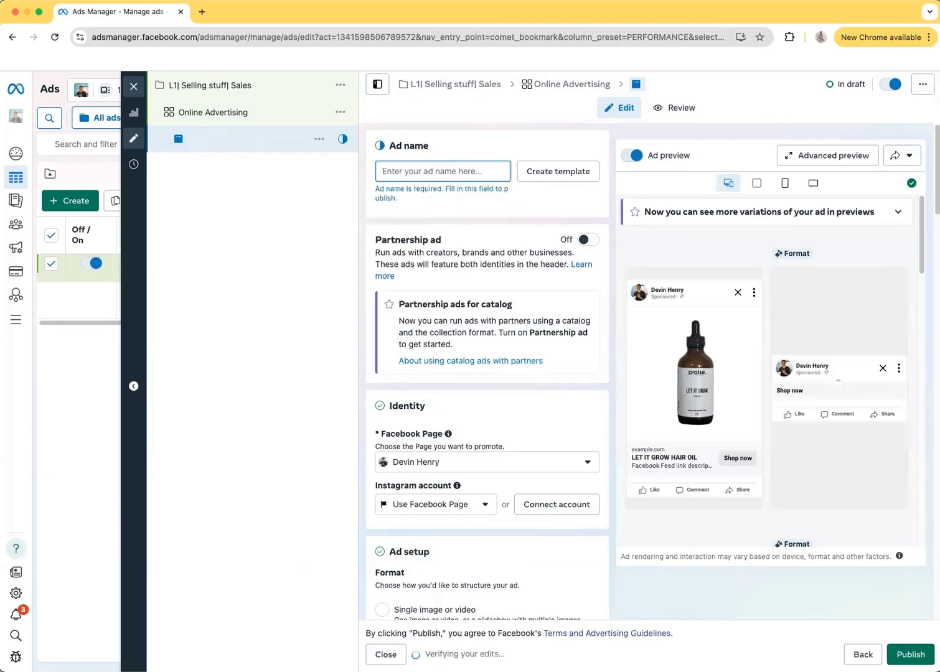
pyautogui.write('Video 1')
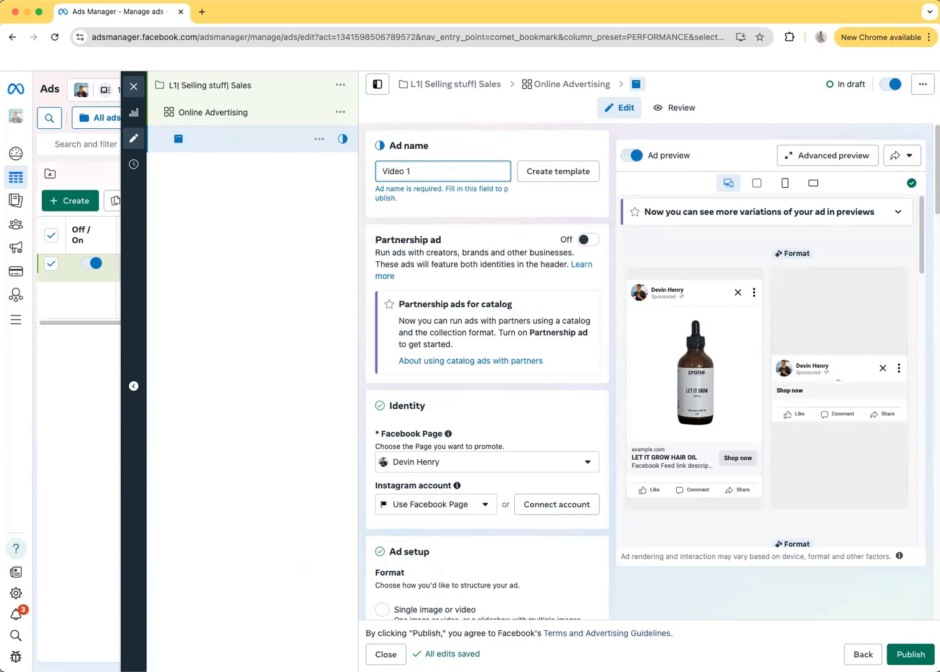
pyautogui.click(475, 154)
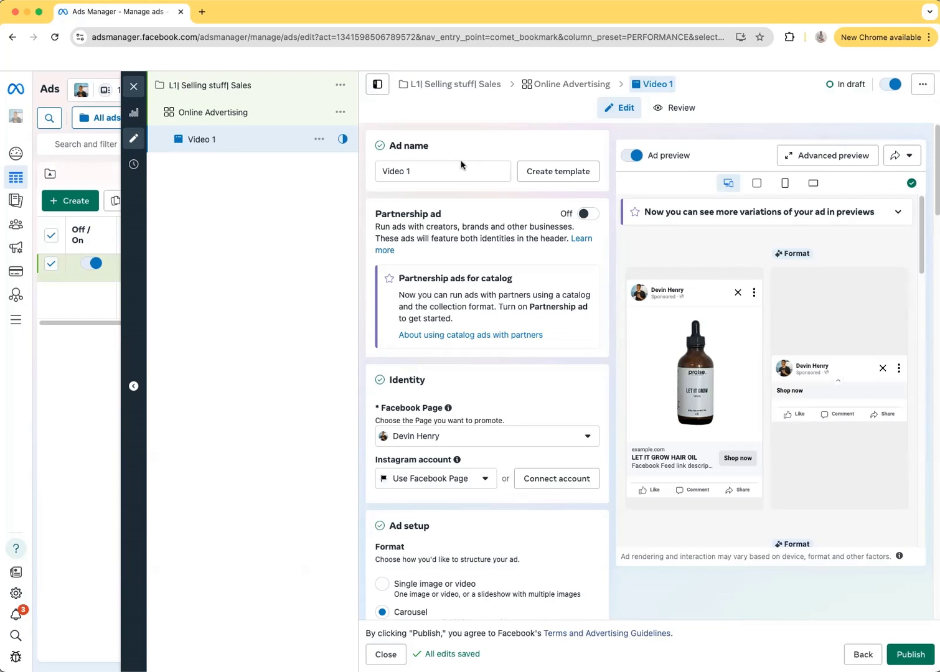
# Step: Set the ad's format to Single image or video in its ad setup
pyautogui.scroll(-1, 440, 163)
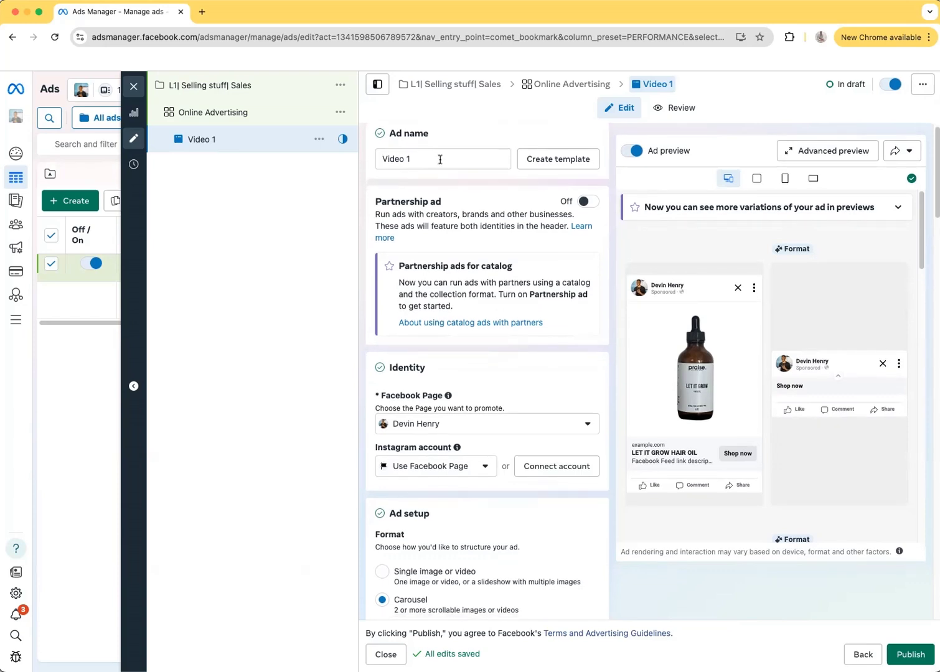
pyautogui.scroll(-5, 452, 186)
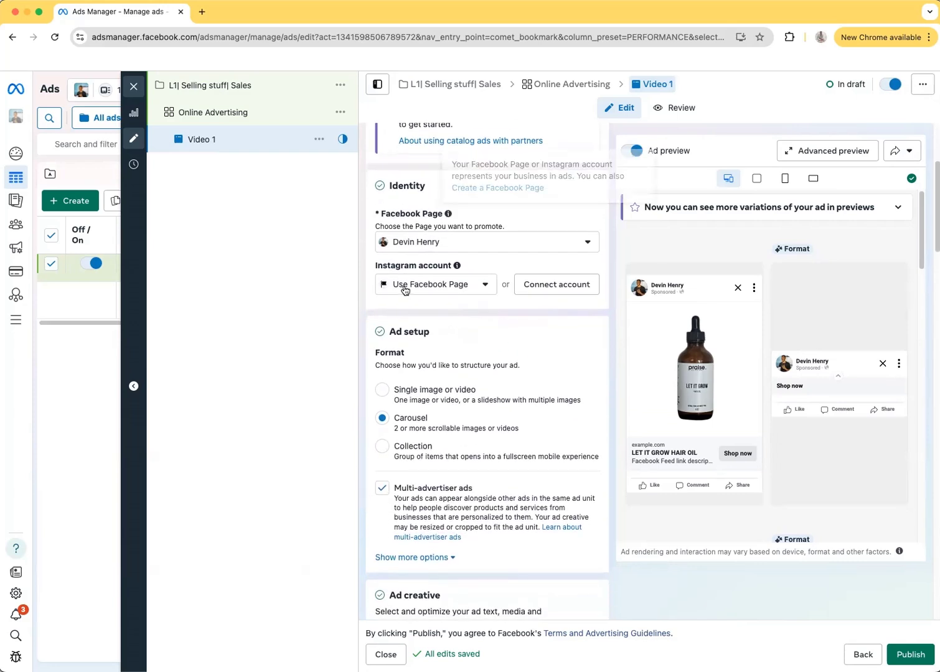
pyautogui.scroll(-2, 438, 237)
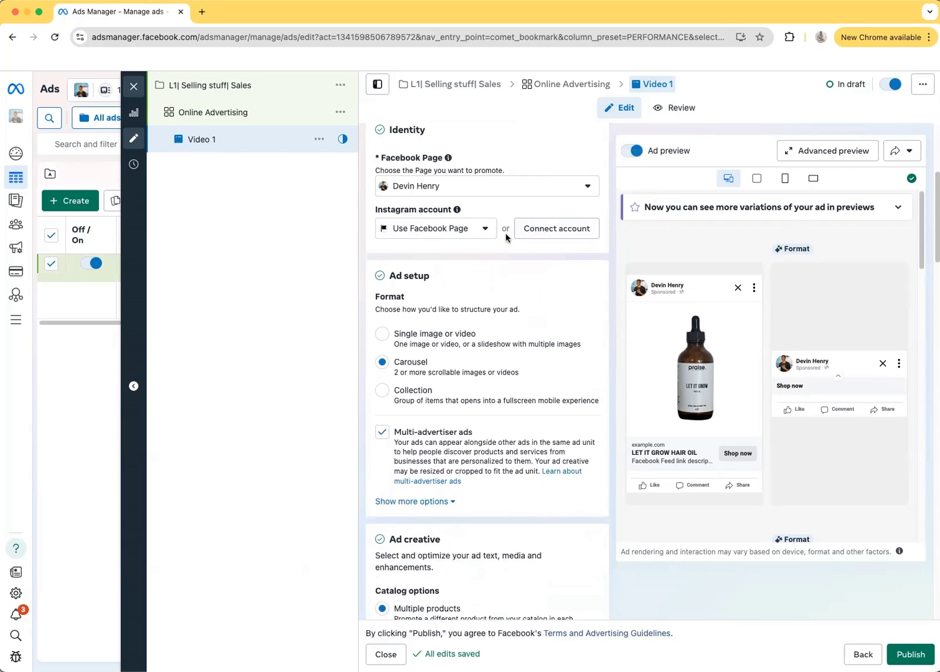
pyautogui.scroll(-3, 505, 236)
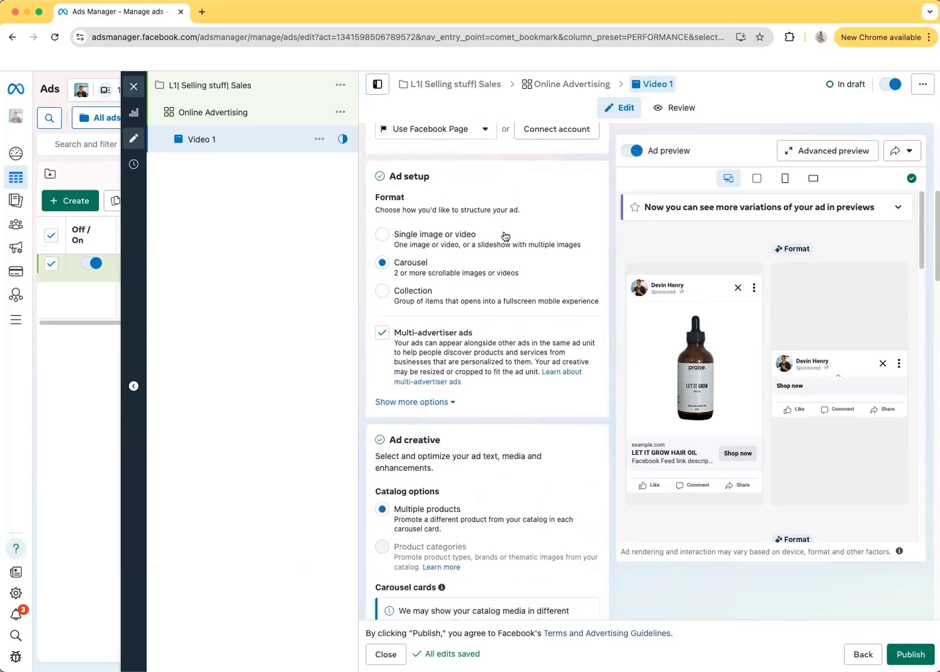
pyautogui.scroll(-1, 502, 238)
pyautogui.click(382, 230)
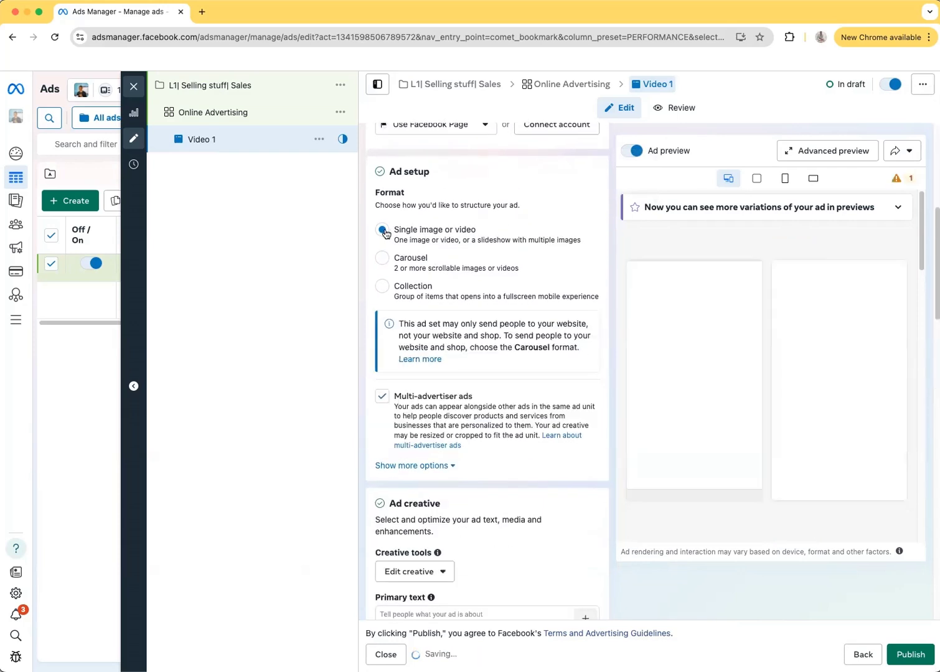
# Step: Examine the multi-advertiser option, creative editing tools, text fields and Advantage+ creative enhancements of the Video 1 ad
pyautogui.scroll(-2, 480, 248)
pyautogui.scroll(-4, 480, 248)
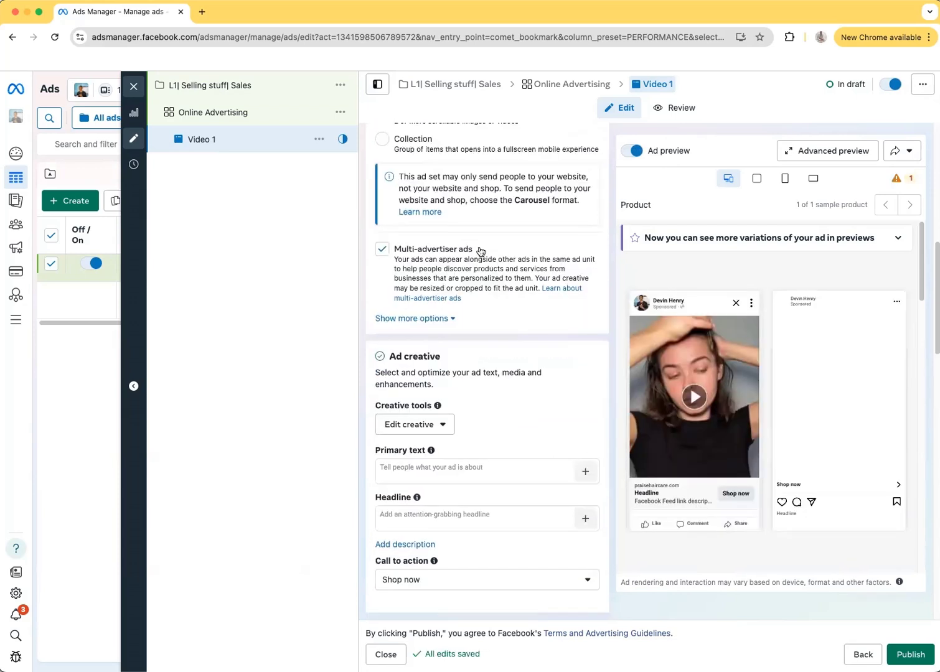
pyautogui.scroll(-5, 477, 263)
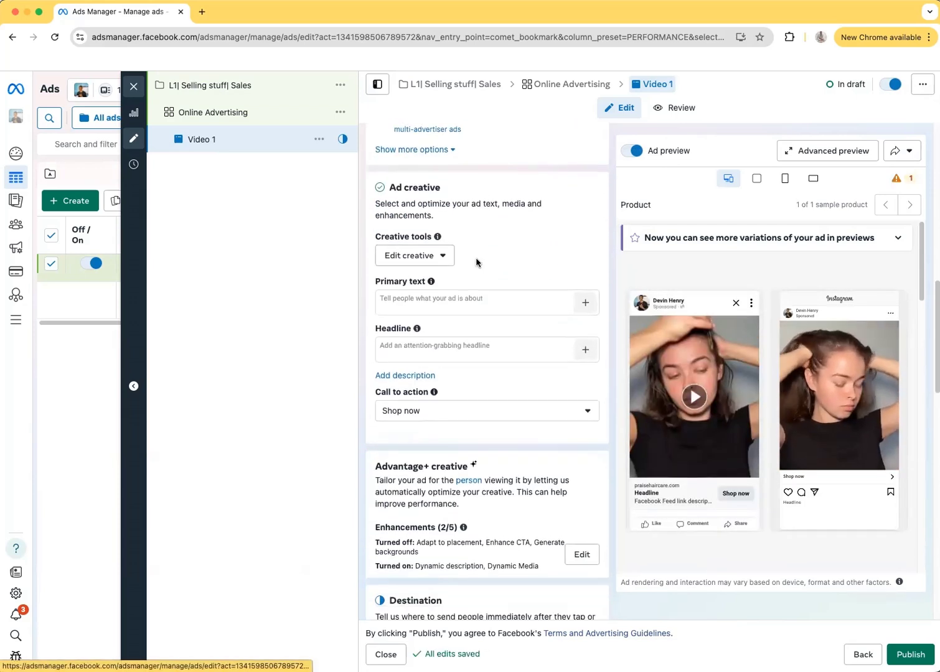
pyautogui.scroll(1, 450, 219)
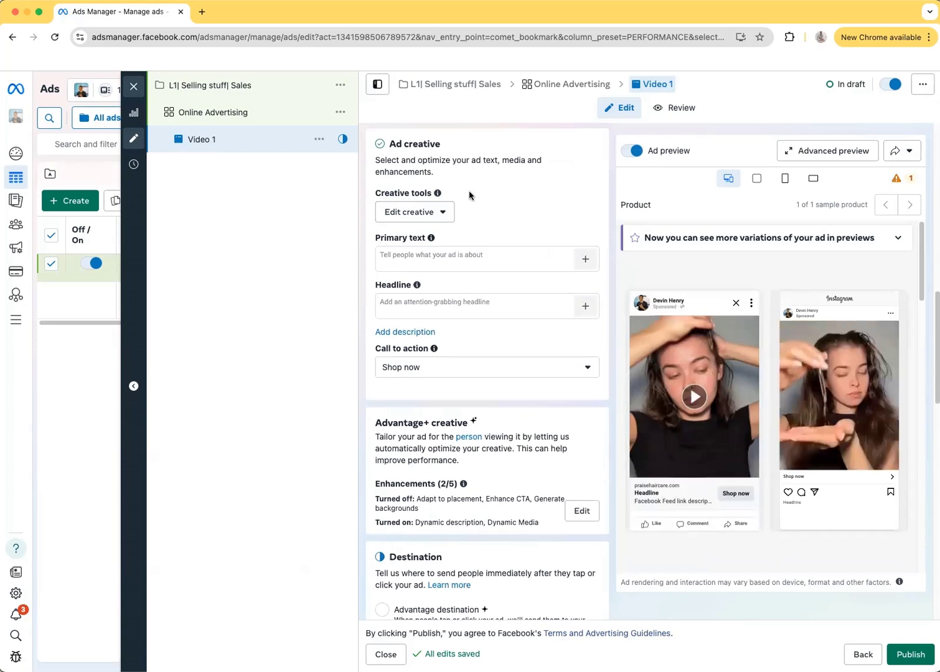
pyautogui.scroll(-1, 469, 190)
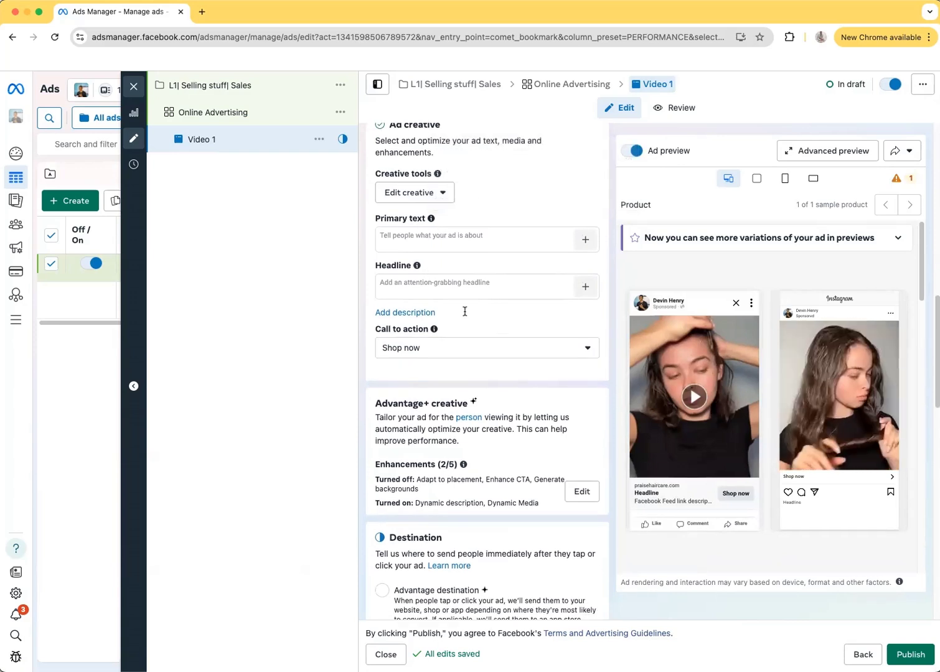
pyautogui.scroll(3, 489, 345)
pyautogui.click(435, 245)
pyautogui.click(508, 230)
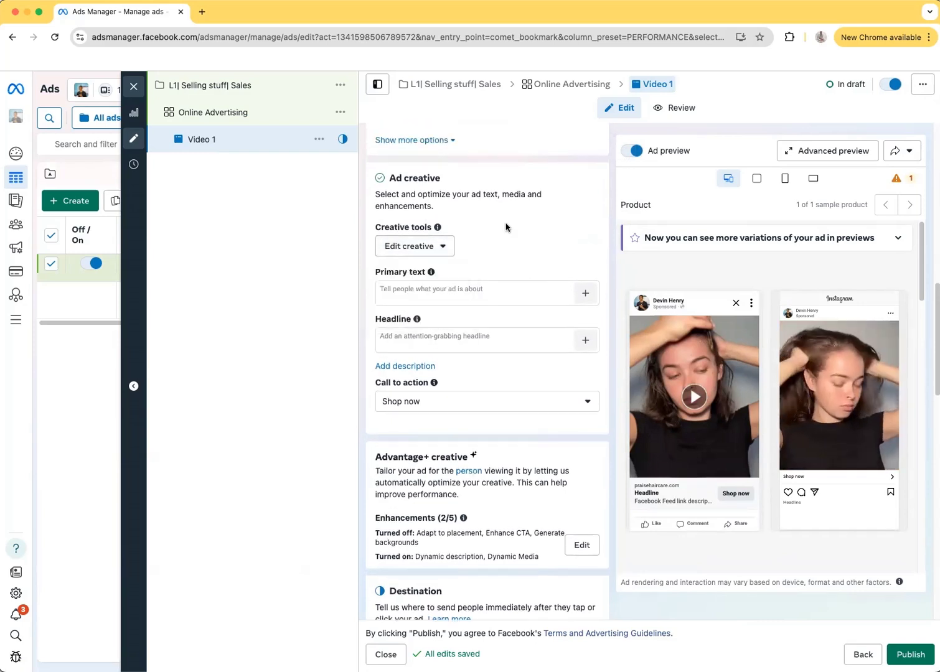
pyautogui.scroll(5, 513, 229)
pyautogui.scroll(-7, 515, 226)
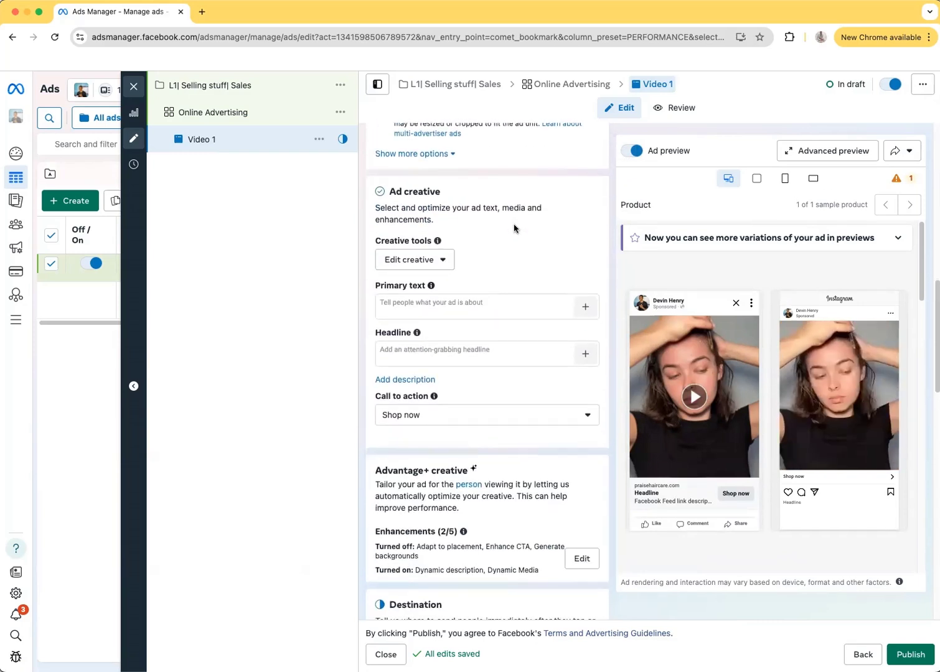
# Step: Examine the ad's headline field, destination settings and available call-to-action choices without changing them
pyautogui.click(441, 291)
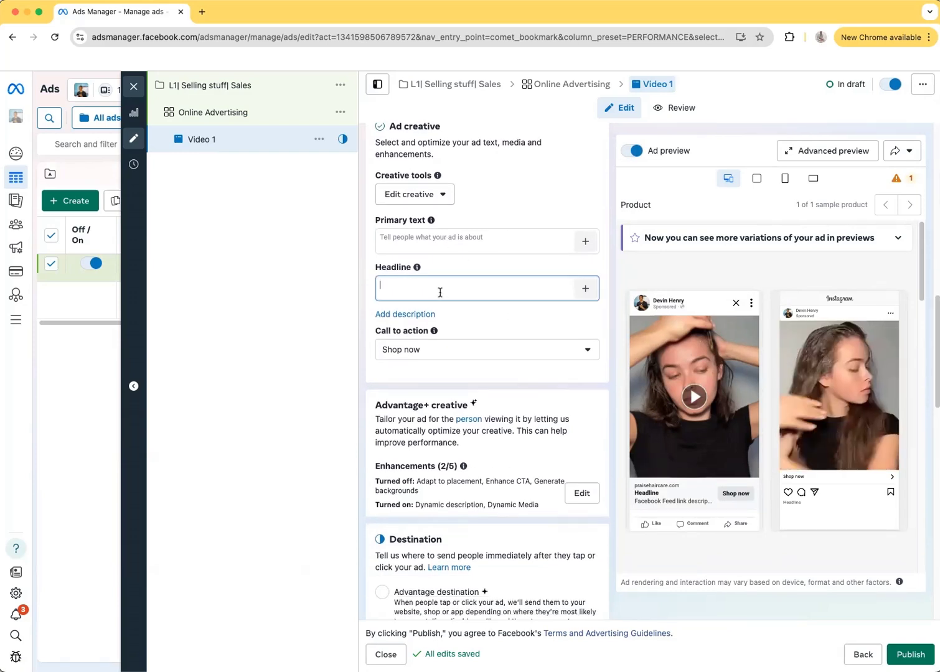
pyautogui.scroll(5, 504, 288)
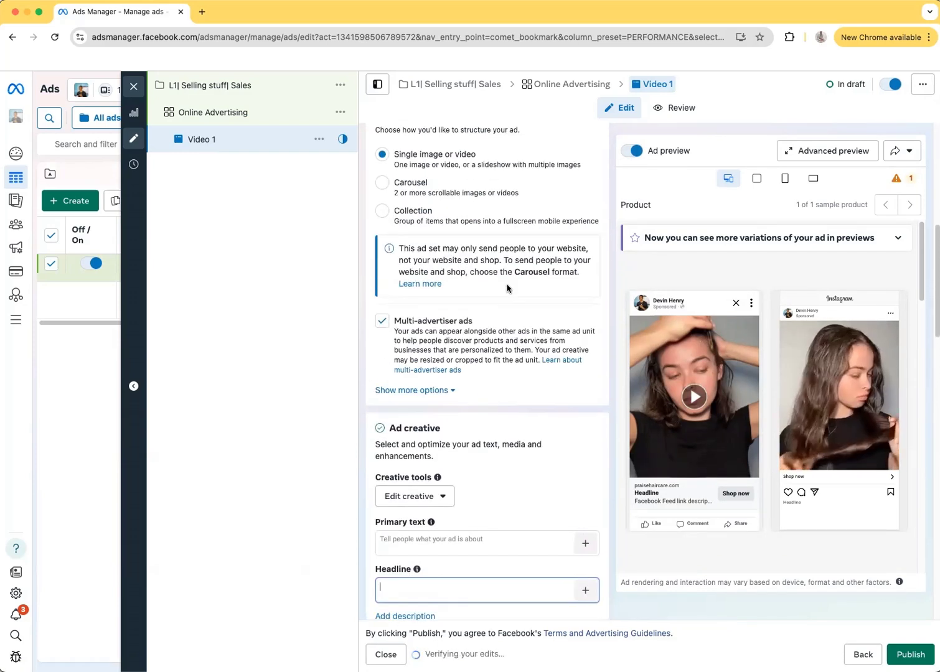
pyautogui.scroll(-5, 506, 288)
pyautogui.scroll(2, 506, 286)
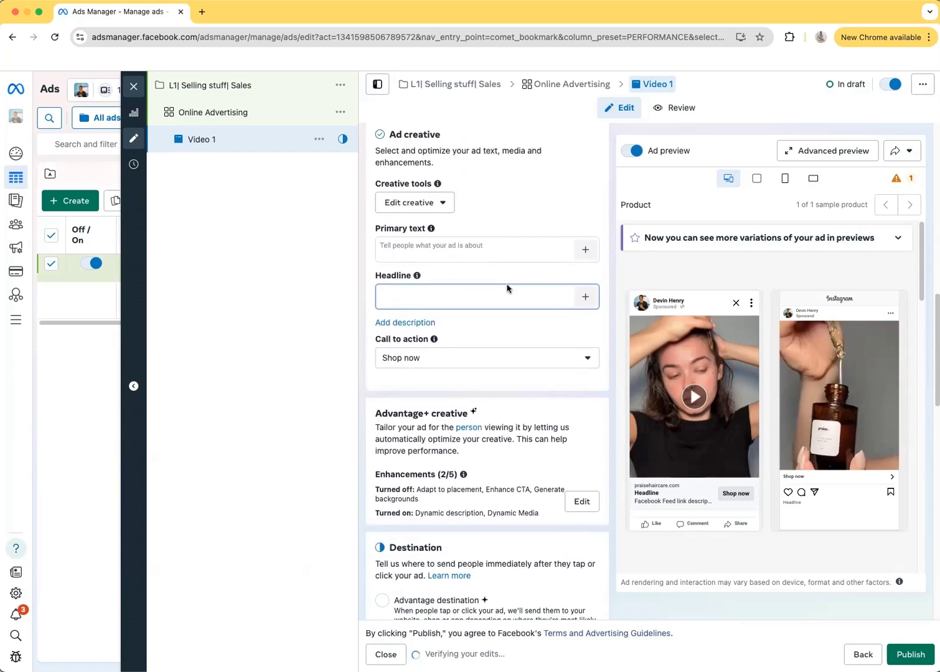
pyautogui.scroll(-3, 508, 285)
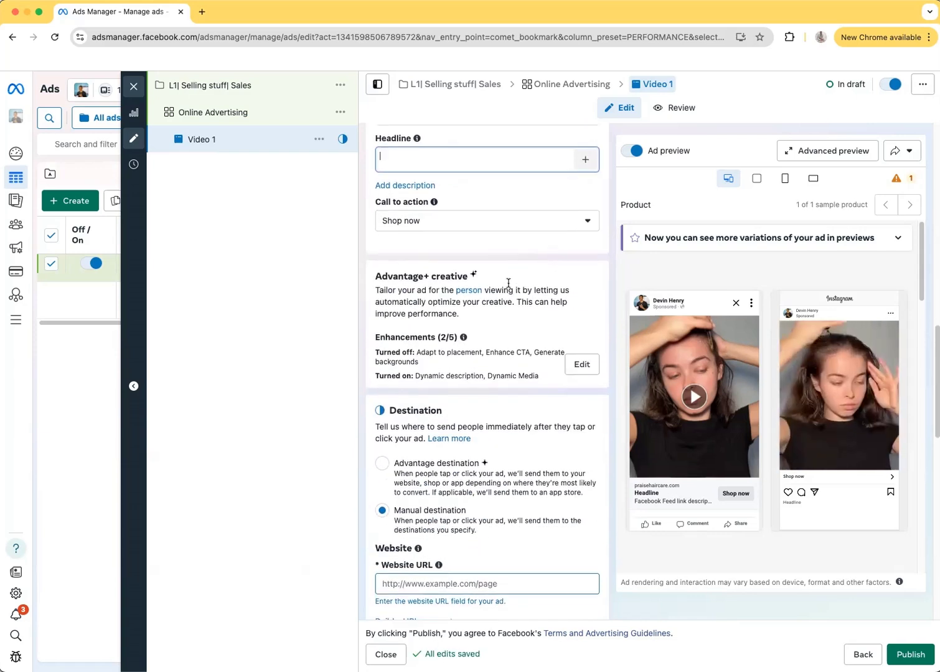
pyautogui.scroll(2, 508, 282)
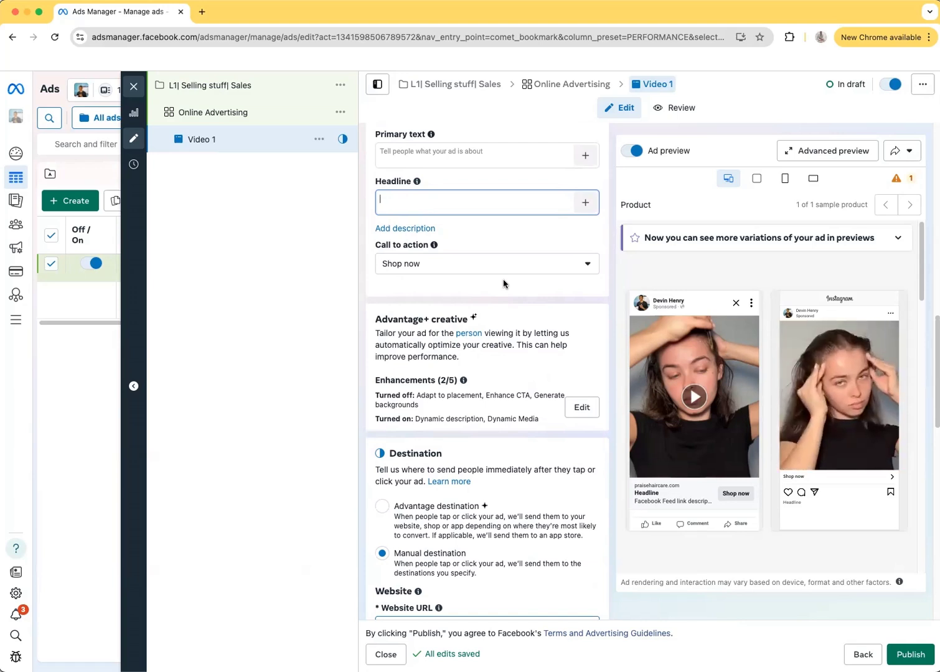
pyautogui.click(468, 271)
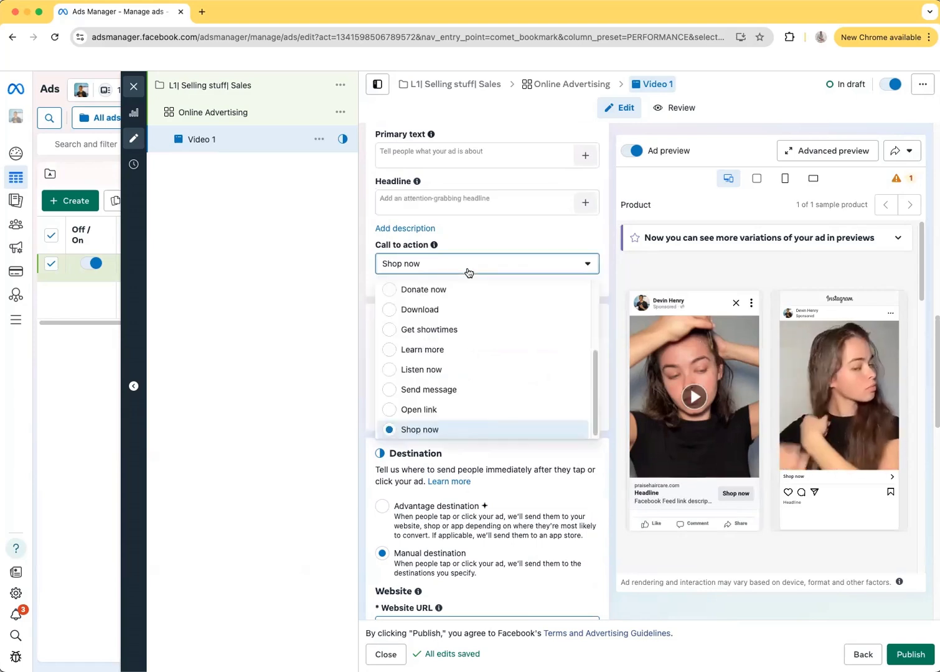
pyautogui.click(482, 236)
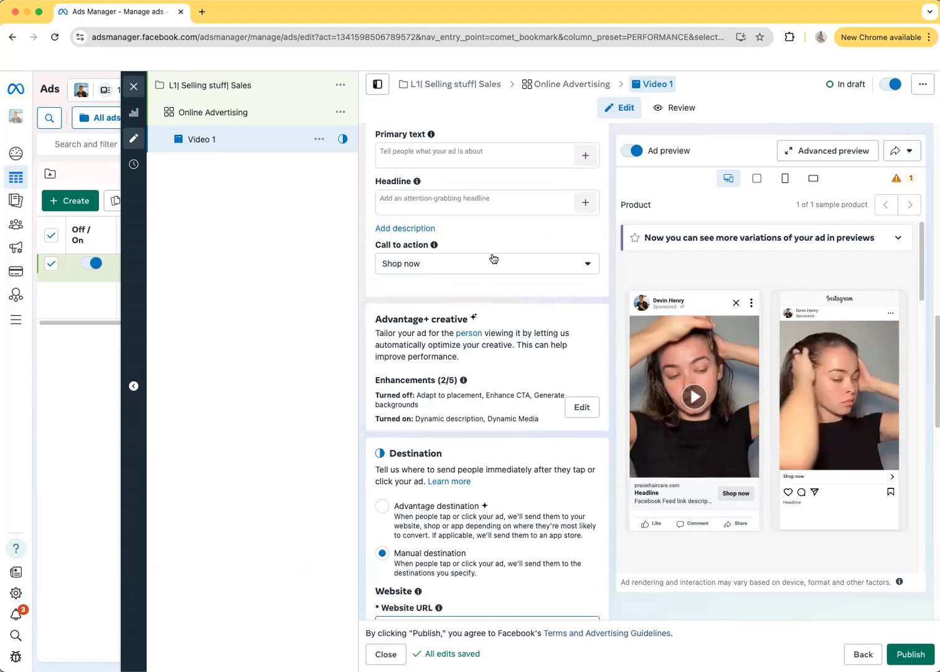
# Step: Examine the Video 1 ad's website destination, app deep link, language and tracking settings without changing them
pyautogui.scroll(-5, 492, 258)
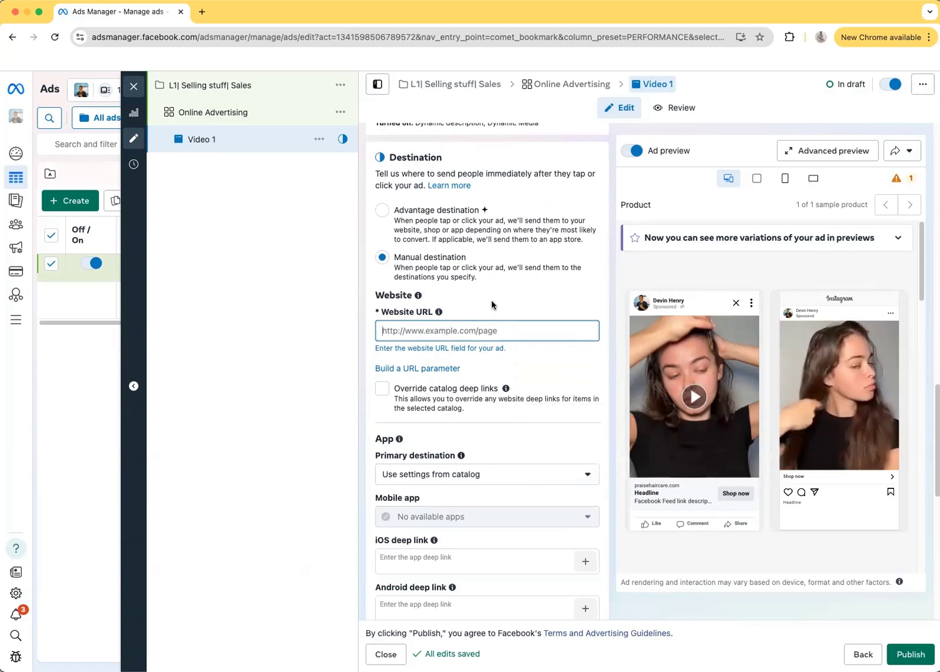
pyautogui.scroll(-1, 492, 305)
pyautogui.scroll(-1, 492, 305)
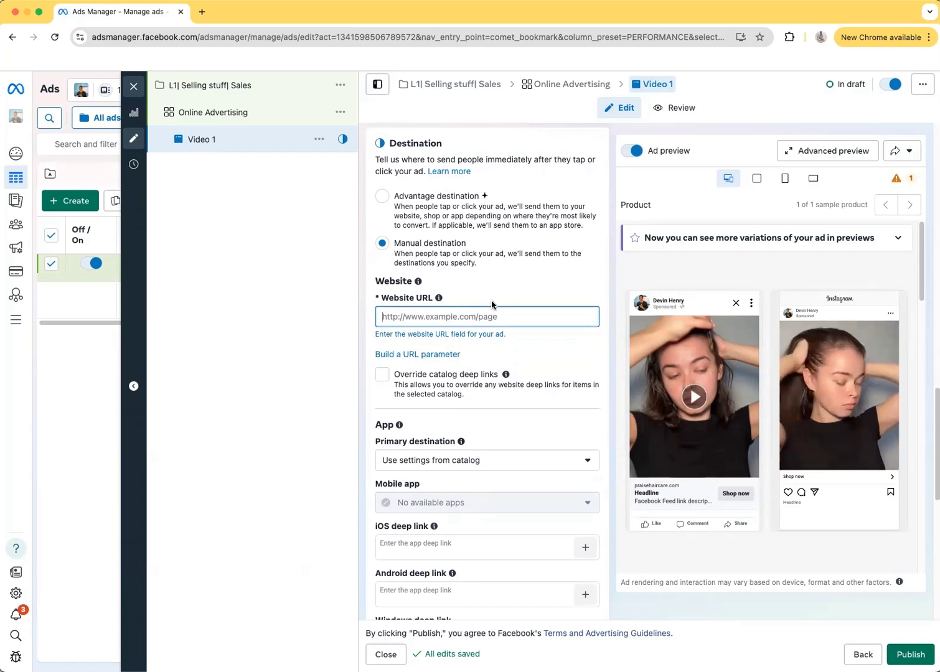
pyautogui.scroll(-1, 492, 305)
pyautogui.scroll(-10, 492, 305)
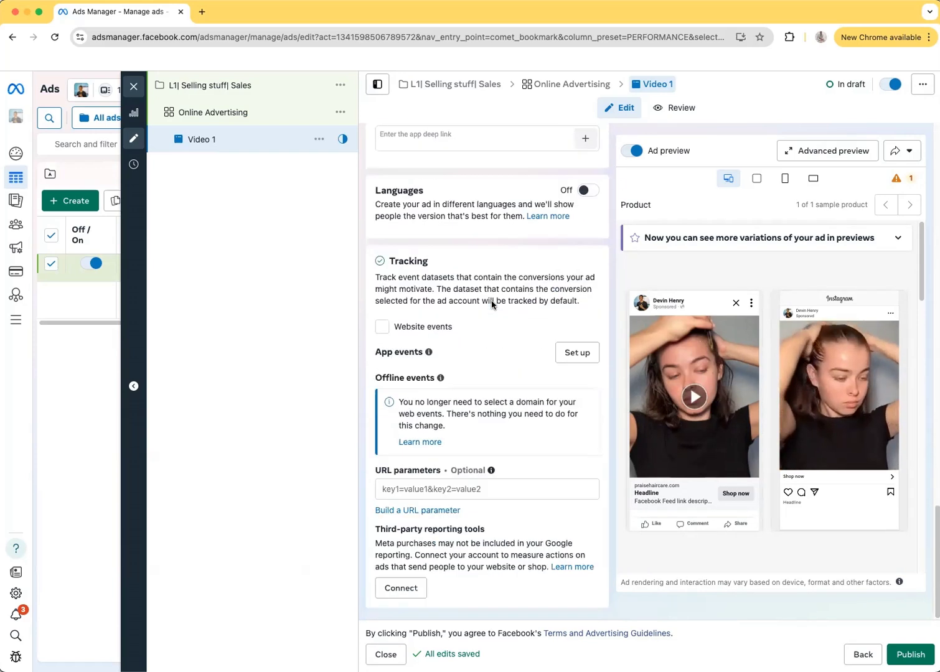
pyautogui.scroll(20, 491, 304)
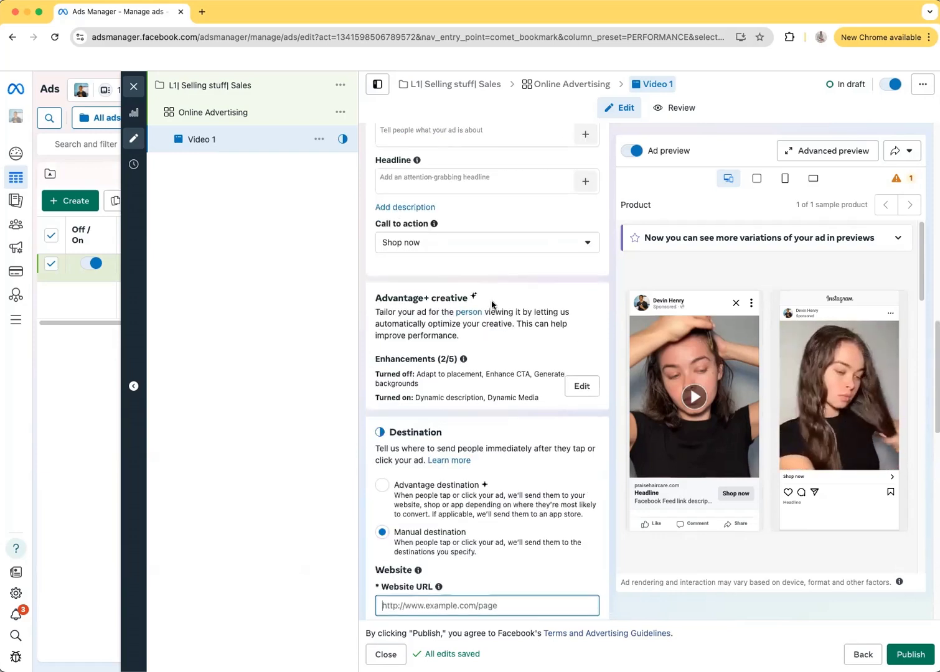
pyautogui.scroll(4, 492, 305)
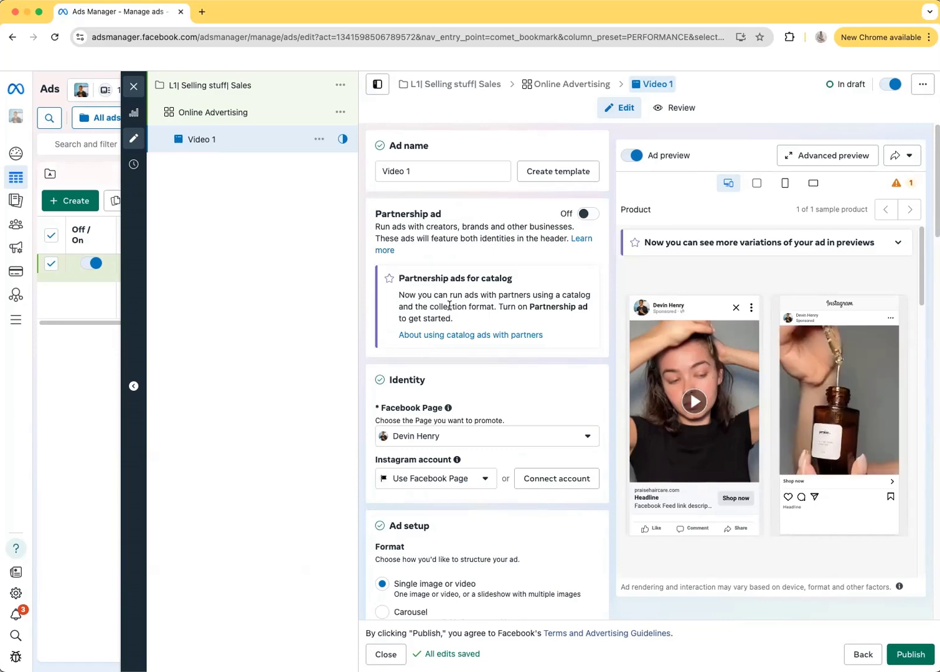
# Step: Make a quick duplicate of the Online Advertising ad set and clear the copy's name
pyautogui.click(231, 123)
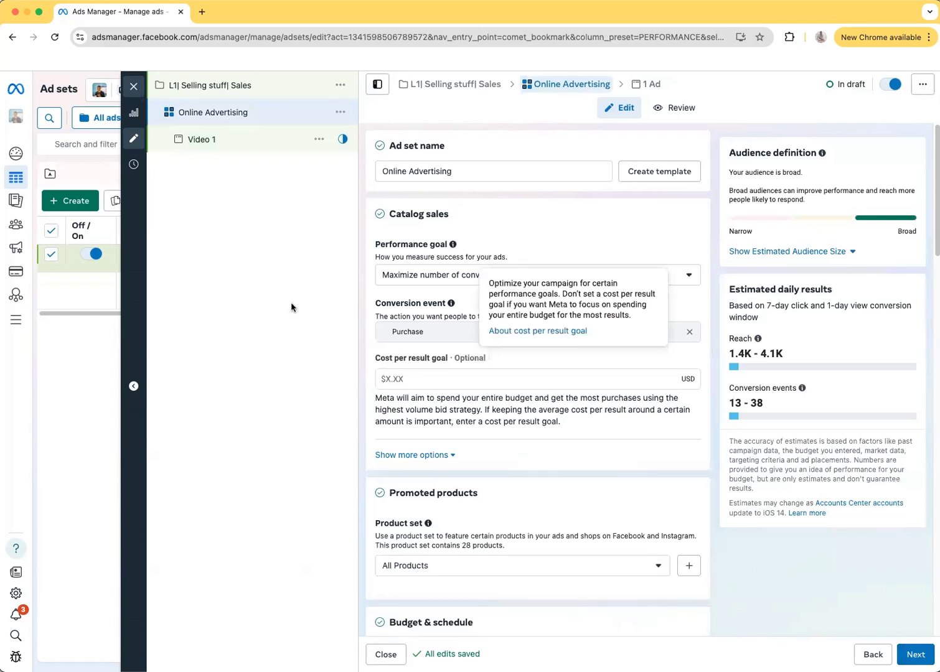
pyautogui.click(340, 116)
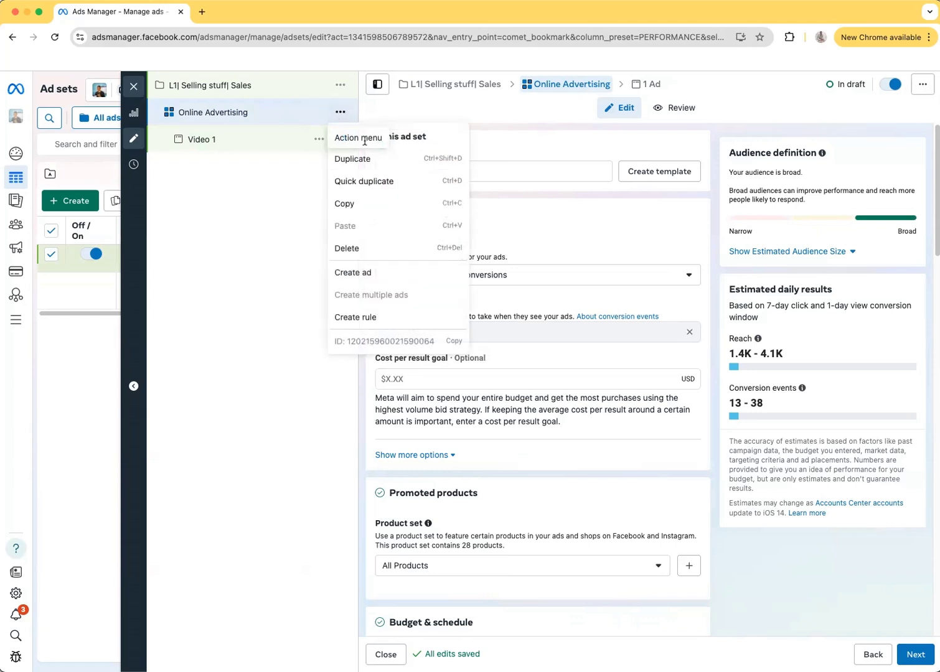
pyautogui.click(368, 182)
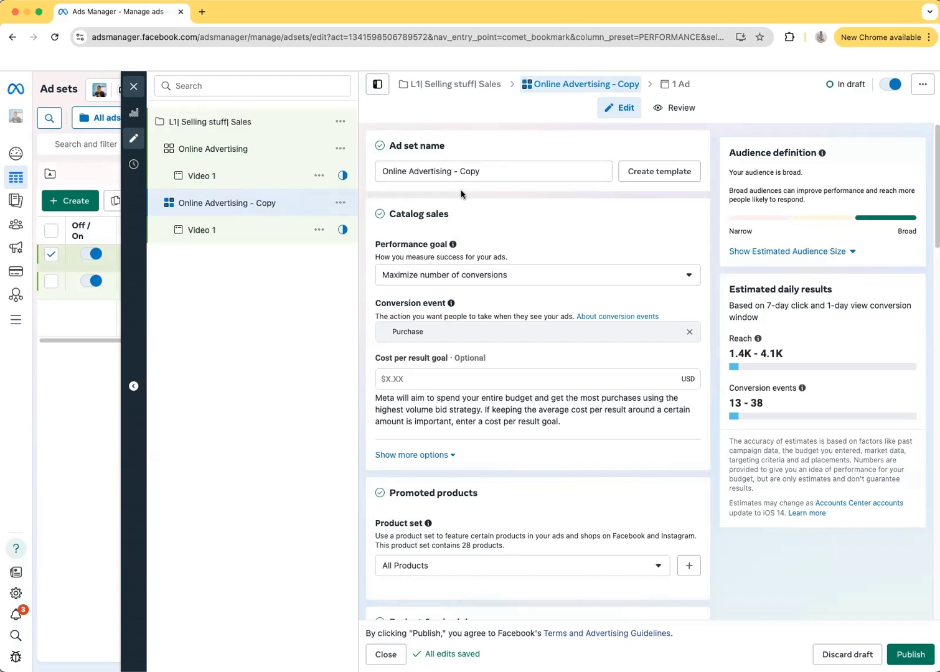
pyautogui.tripleClick(486, 173)
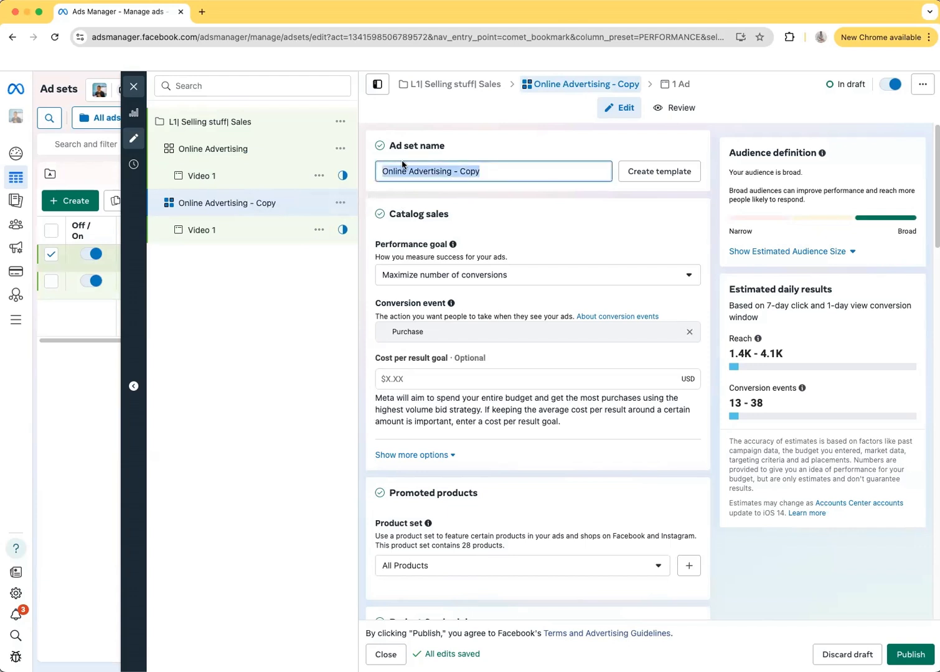
pyautogui.press('BackSpace')
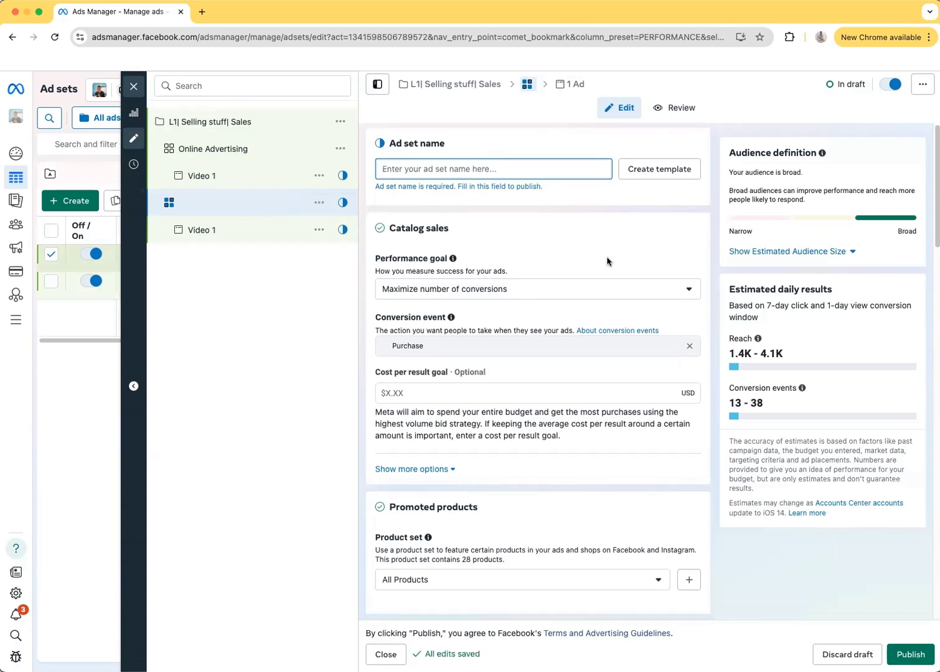
# Step: Replace the duplicated ad set's Online advertising interest with Digital marketing (marketing) in its detailed targeting
pyautogui.scroll(-15, 607, 262)
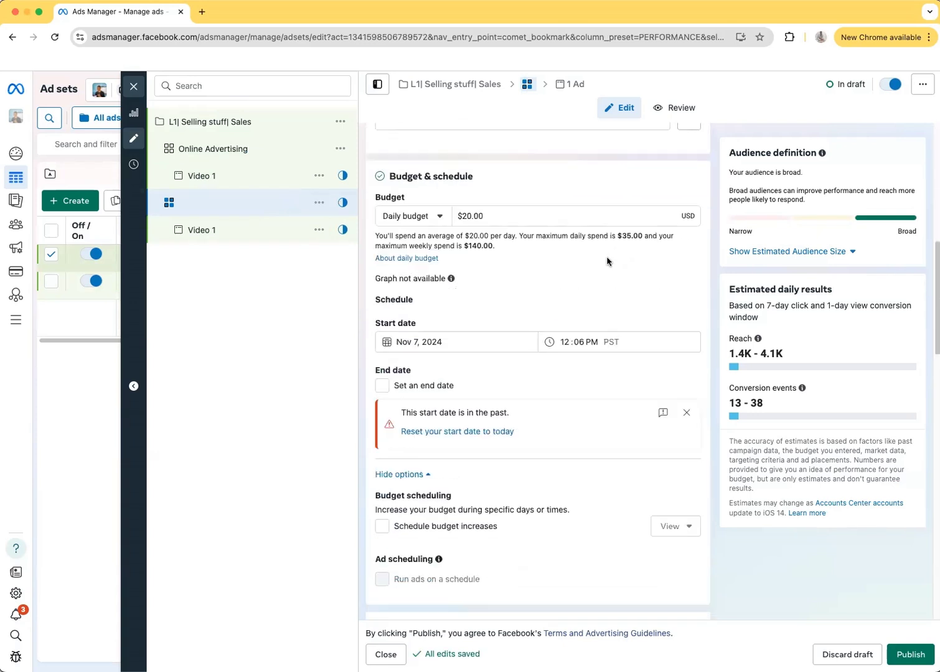
pyautogui.scroll(-8, 607, 262)
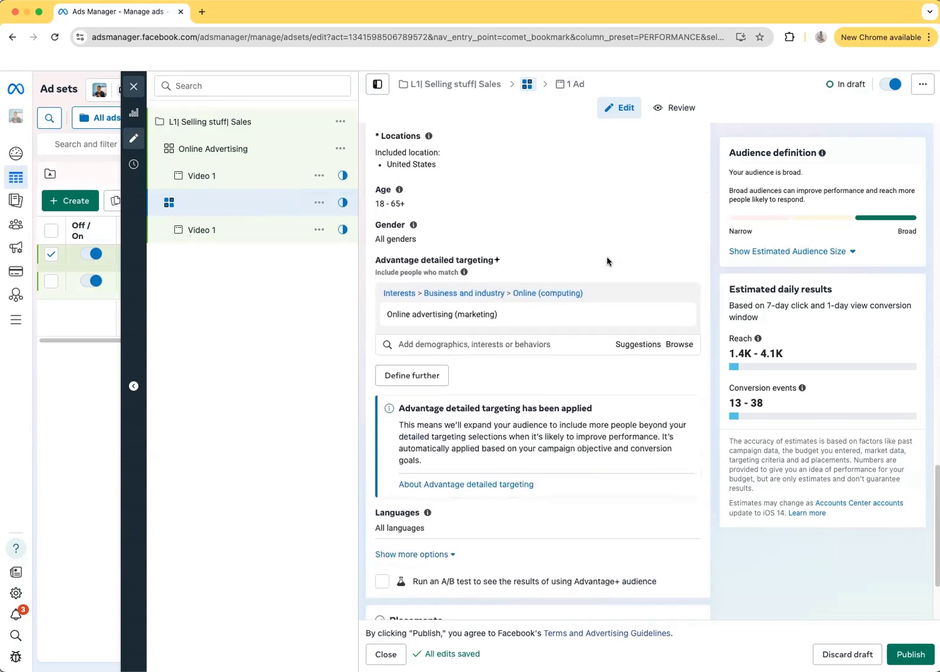
pyautogui.click(680, 315)
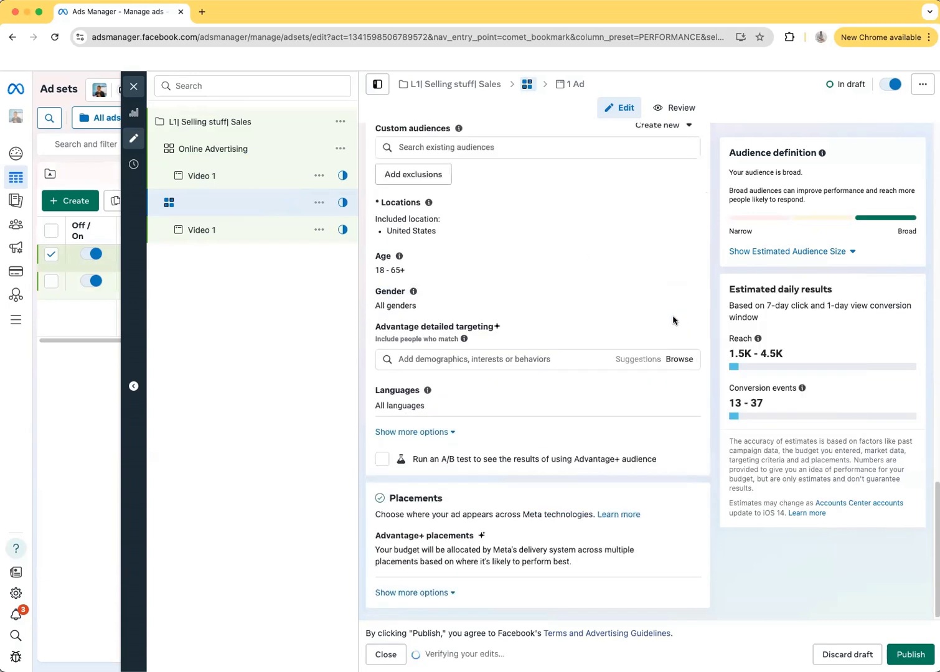
pyautogui.click(462, 359)
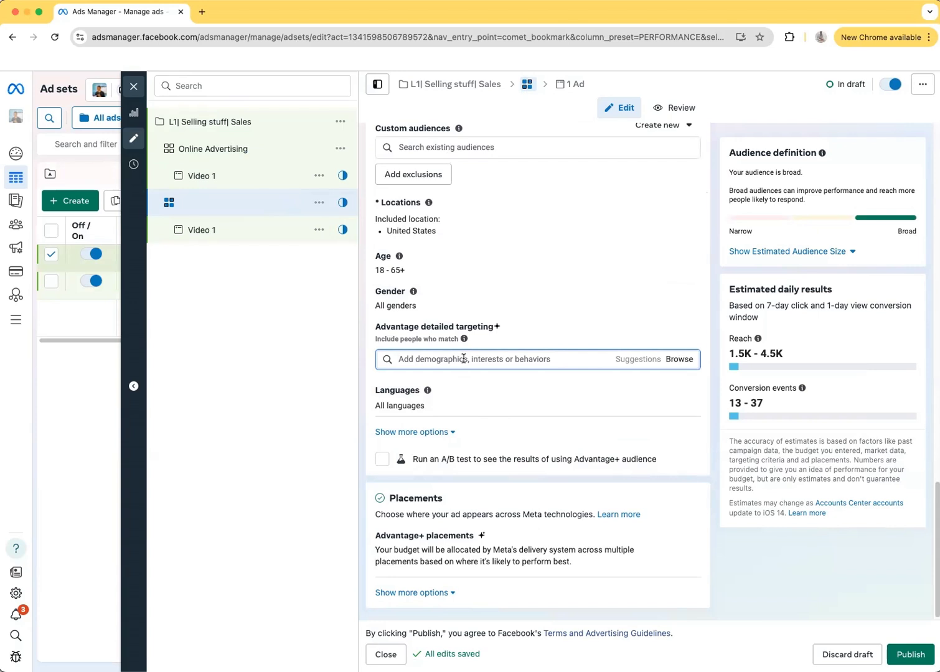
pyautogui.write('Digital marketing')
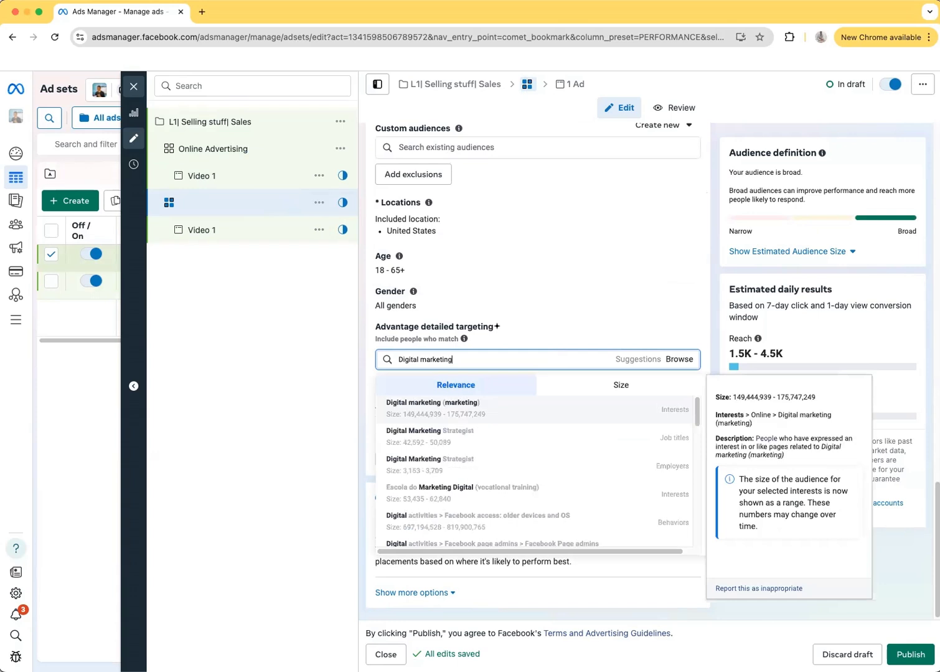
pyautogui.click(444, 410)
# Step: Name the duplicated ad set Digital Marketing
pyautogui.scroll(10, 546, 301)
pyautogui.scroll(1, 546, 301)
pyautogui.click(463, 171)
pyautogui.write('Dig')
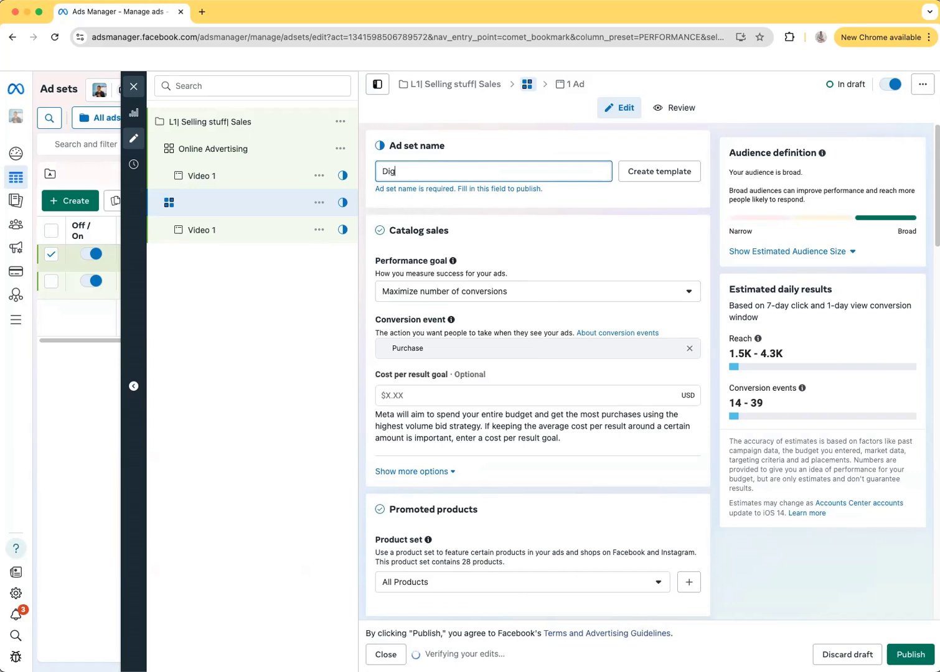
pyautogui.write('ital Marketing')
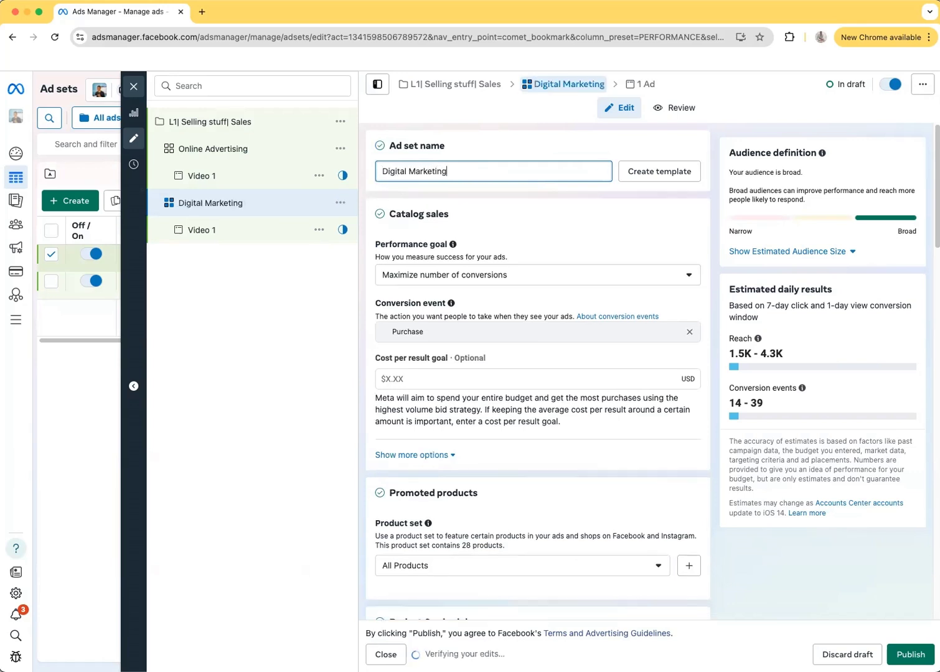
pyautogui.click(458, 161)
# Step: Make a quick duplicate of the Digital Marketing ad set and clear the new copy's name
pyautogui.click(340, 203)
pyautogui.click(361, 271)
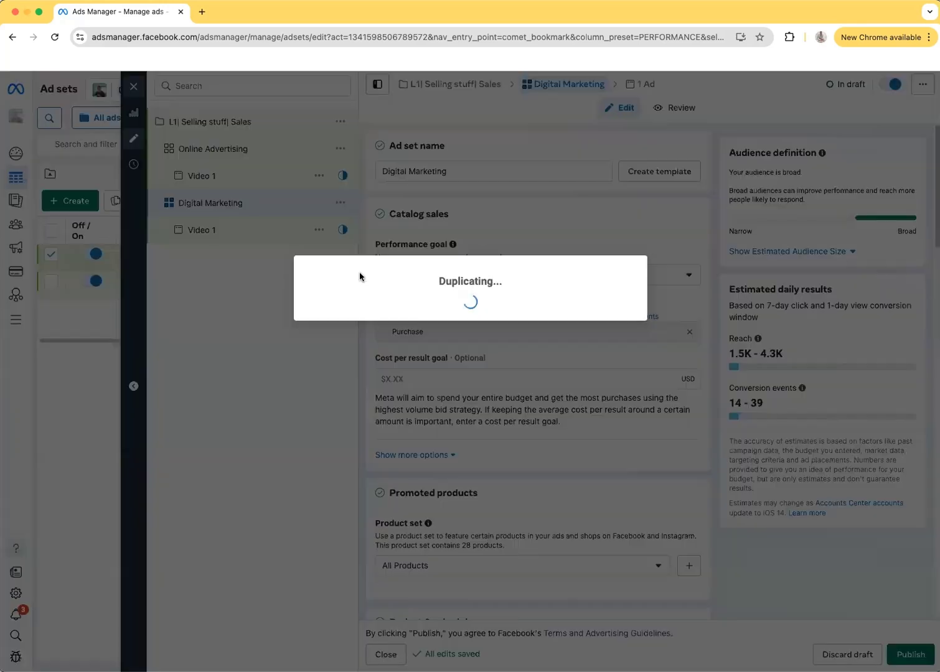
pyautogui.moveTo(487, 174); pyautogui.dragTo(370, 149)
pyautogui.press('BackSpace')
# Step: Replace the Digital marketing interest in the new copy's detailed targeting with Shark Tank (television show)
pyautogui.scroll(-15, 538, 324)
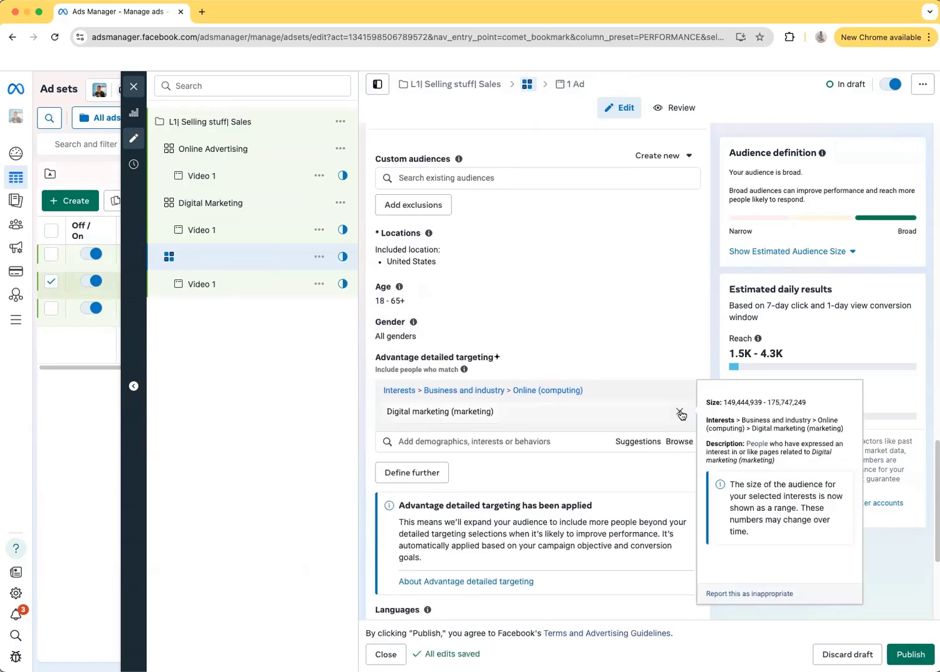
pyautogui.click(680, 414)
pyautogui.click(484, 392)
pyautogui.write('shark tank')
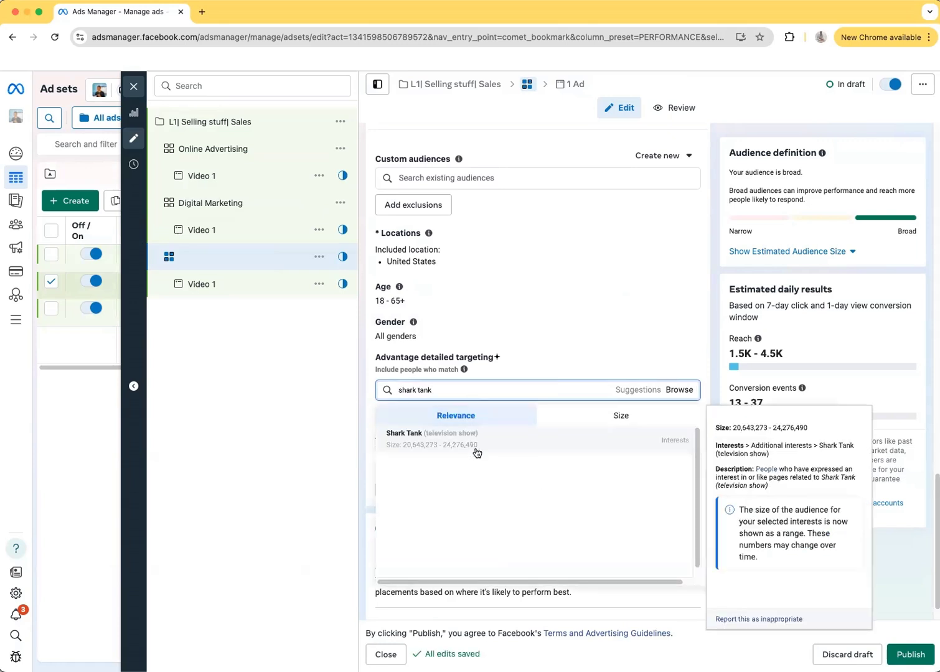
pyautogui.click(476, 446)
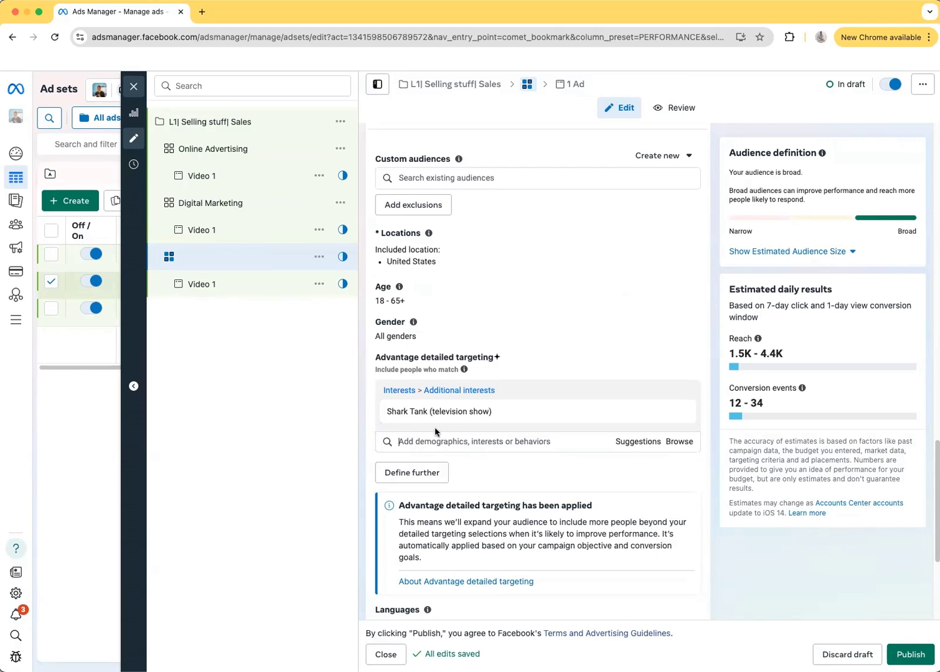
# Step: Name the third ad set Shark Tank
pyautogui.scroll(15, 449, 405)
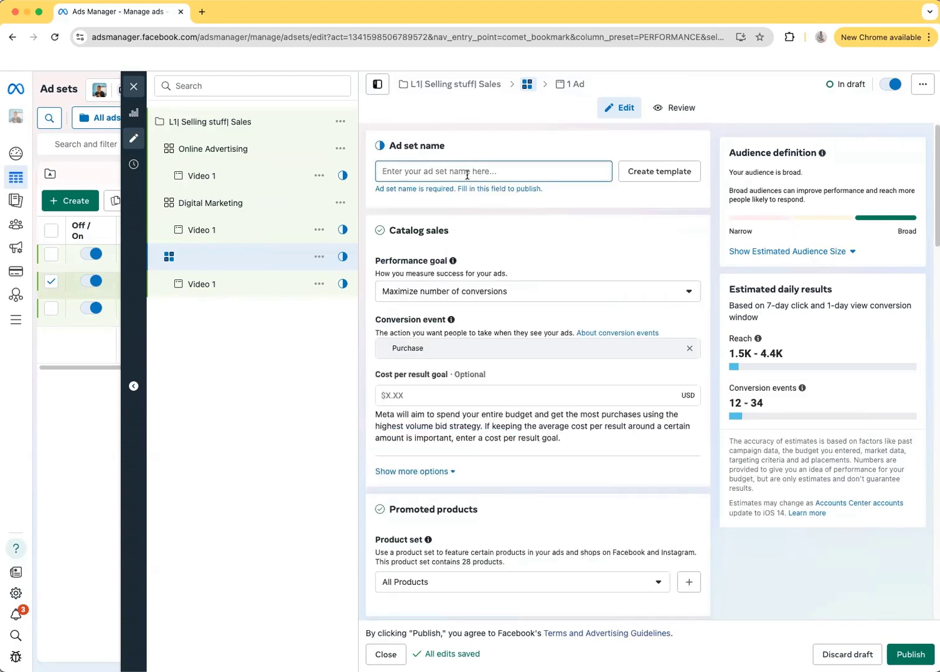
pyautogui.click(471, 172)
pyautogui.write('Shark Tank')
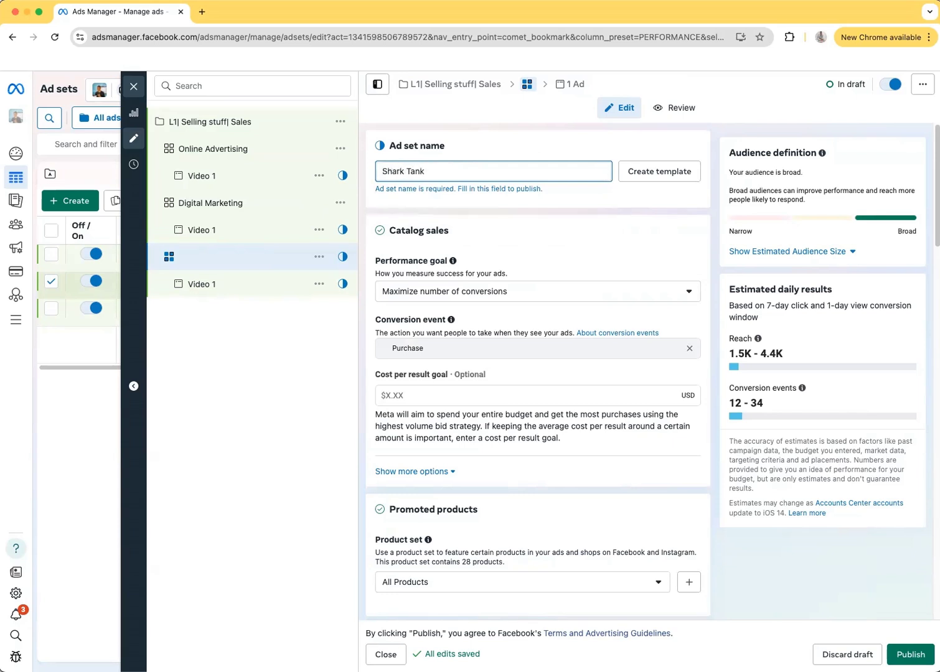
pyautogui.click(470, 145)
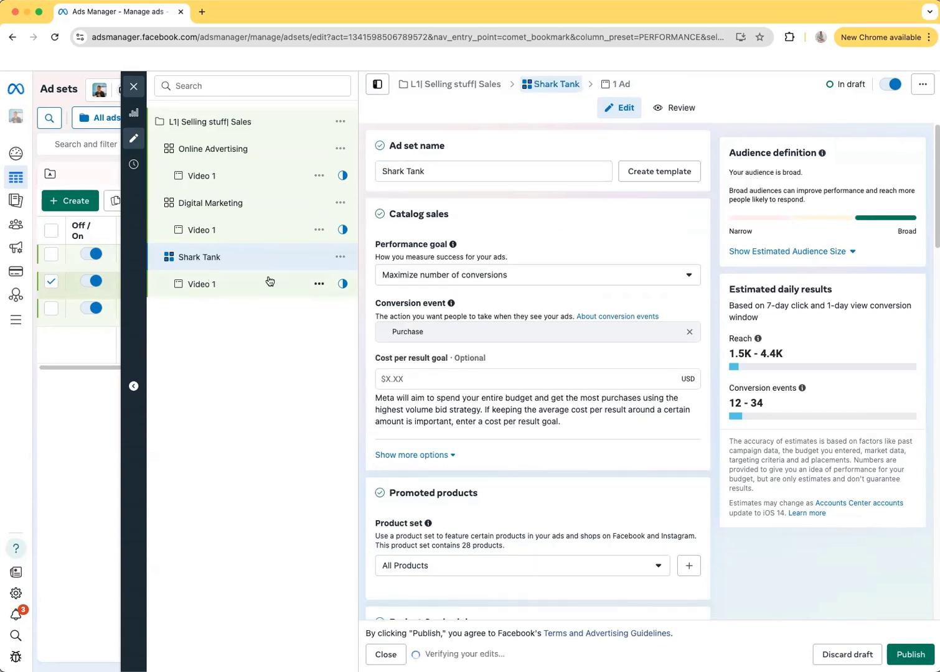